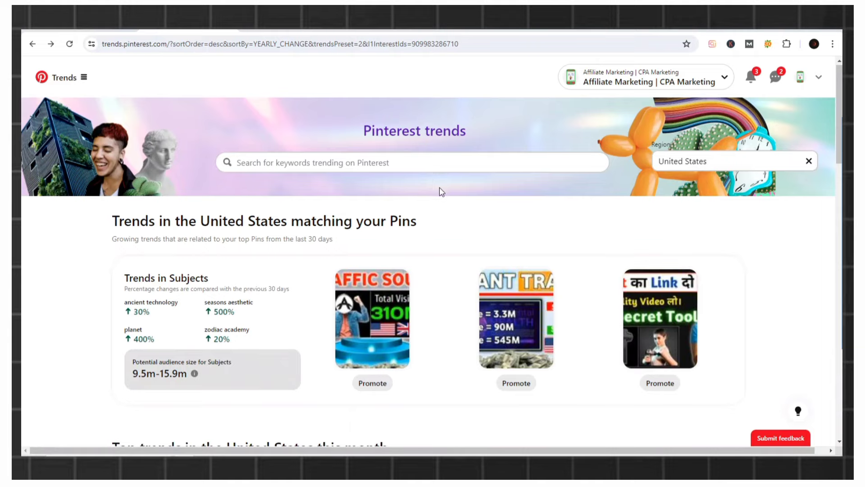
Select Top yearly trends as the trend type in the filters for discovering United States trends.
scroll(440, 189, "down", 9)
scroll(441, 191, "down", 2)
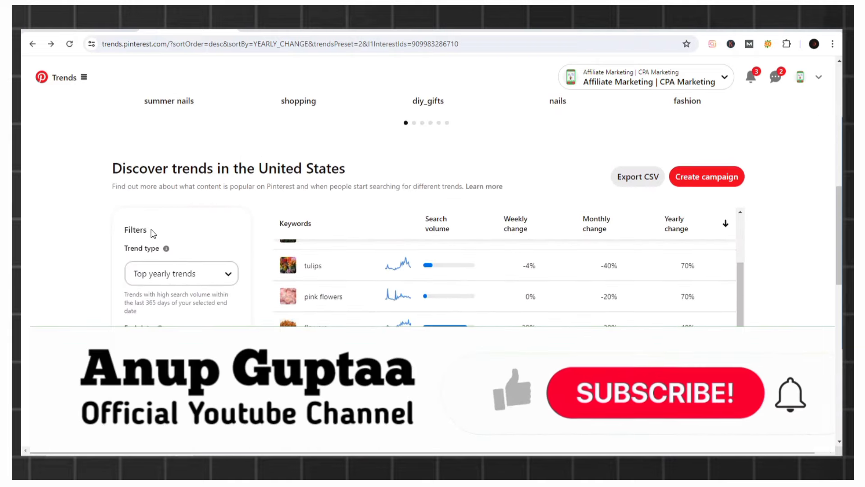
scroll(158, 234, "down", 2)
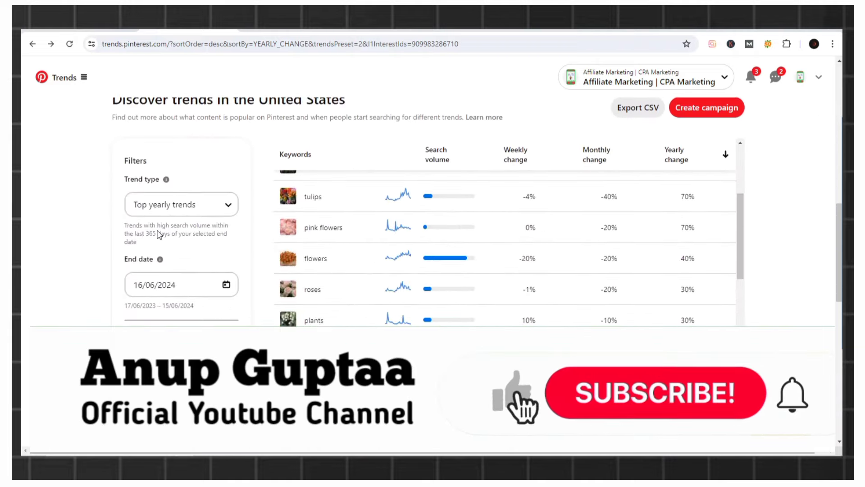
left_click(187, 205)
left_click(169, 212)
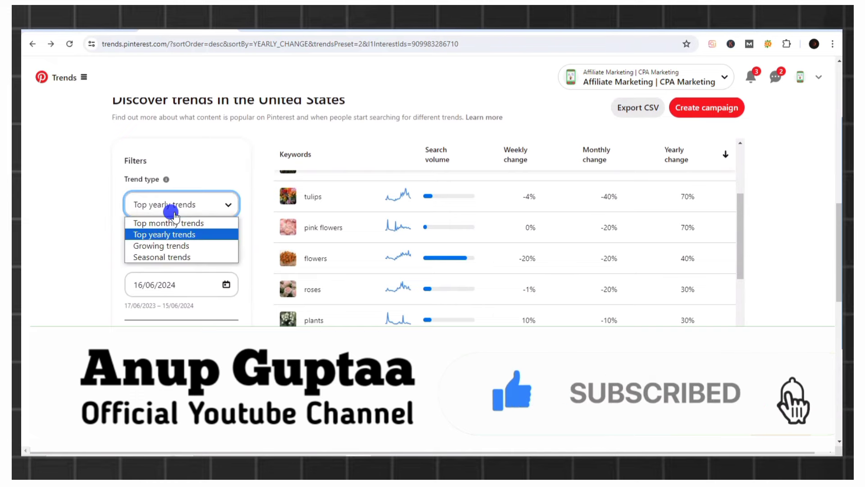
left_click(169, 211)
left_click(168, 210)
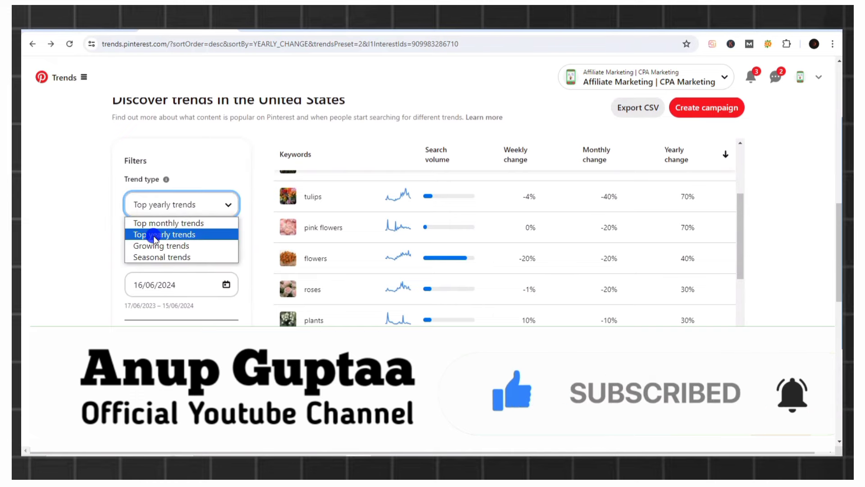
left_click(158, 233)
Expand the Interests filter below the end date to show its list of categories.
scroll(201, 208, "down", 1)
scroll(201, 208, "down", 3)
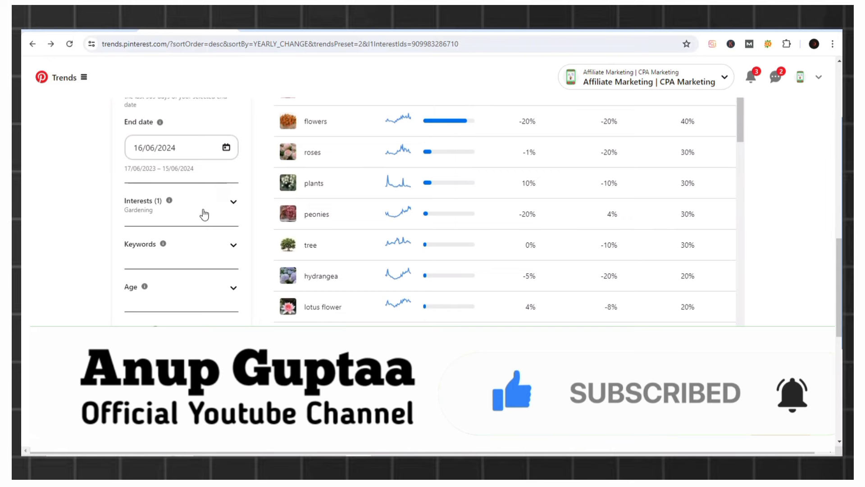
left_click(202, 209)
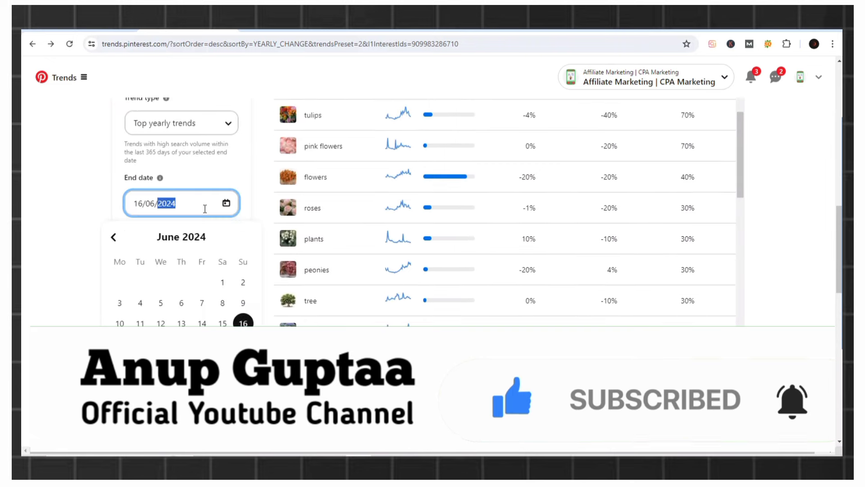
left_click(234, 176)
Examine the interest categories offered in the filter, from Animals to Women's Fashion, including the ticked Gardening category.
scroll(193, 260, "down", 2)
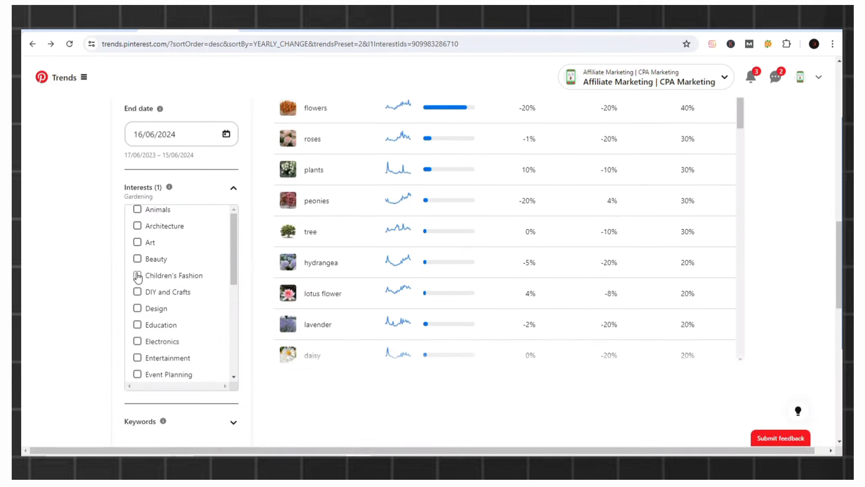
scroll(139, 276, "up", 4)
scroll(181, 341, "down", 2)
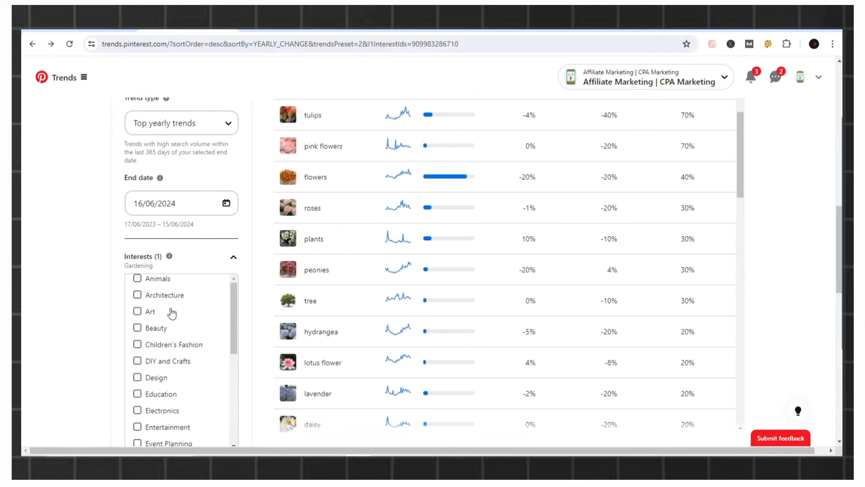
scroll(172, 312, "down", 5)
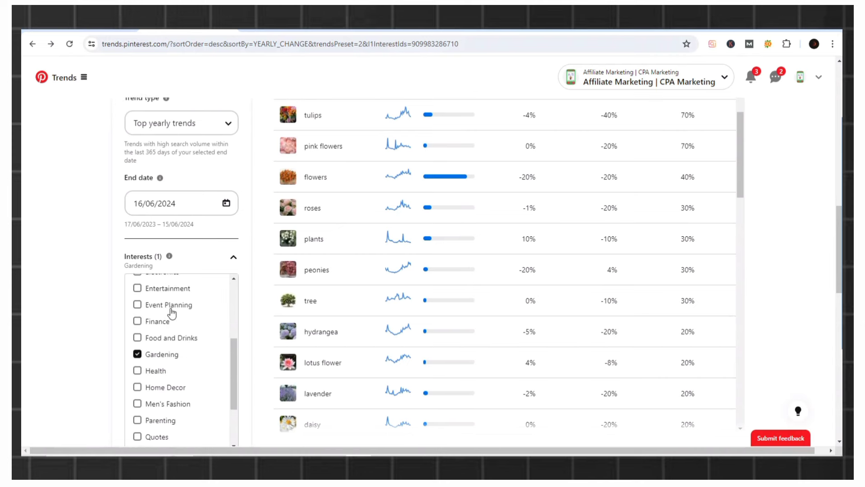
scroll(163, 372, "down", 2)
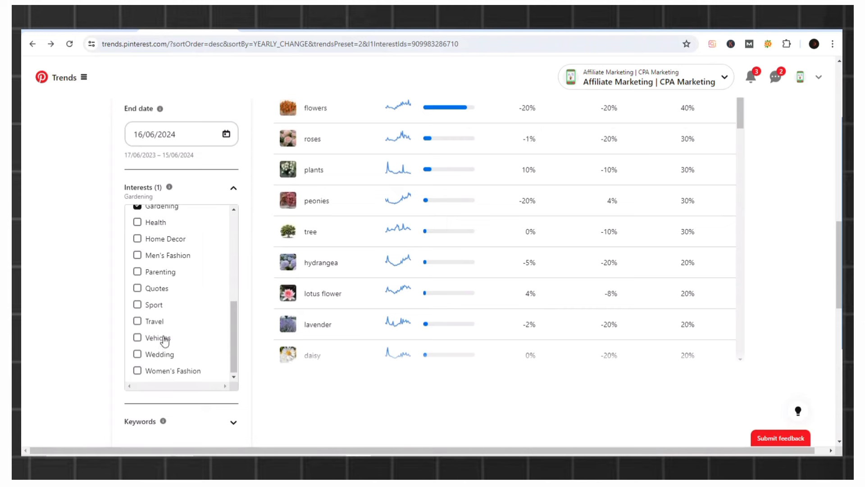
scroll(165, 341, "up", 5)
scroll(143, 255, "up", 3)
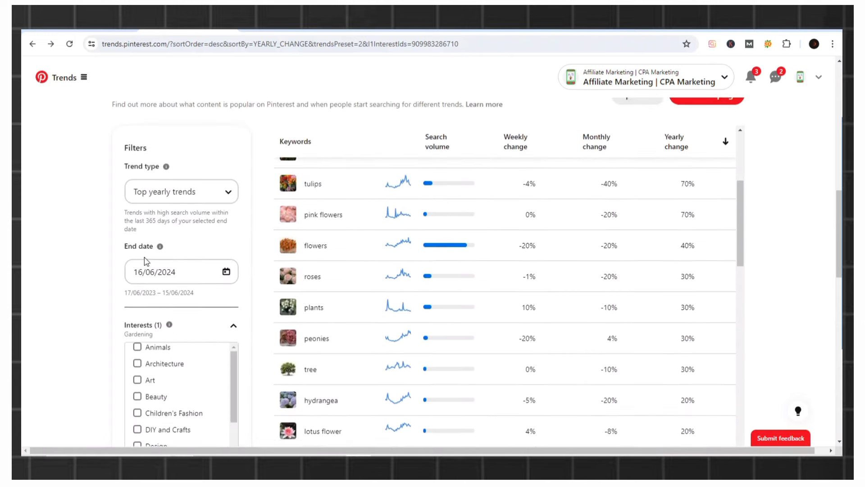
scroll(155, 302, "down", 1)
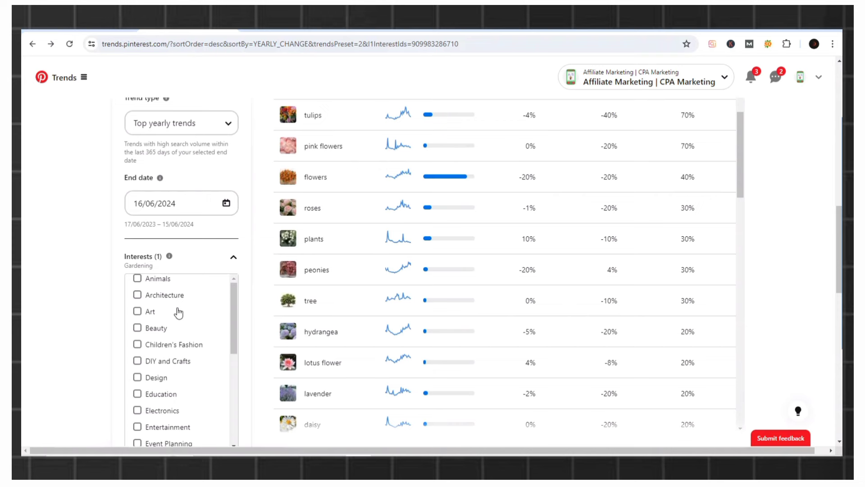
scroll(179, 313, "down", 1)
scroll(179, 313, "down", 3)
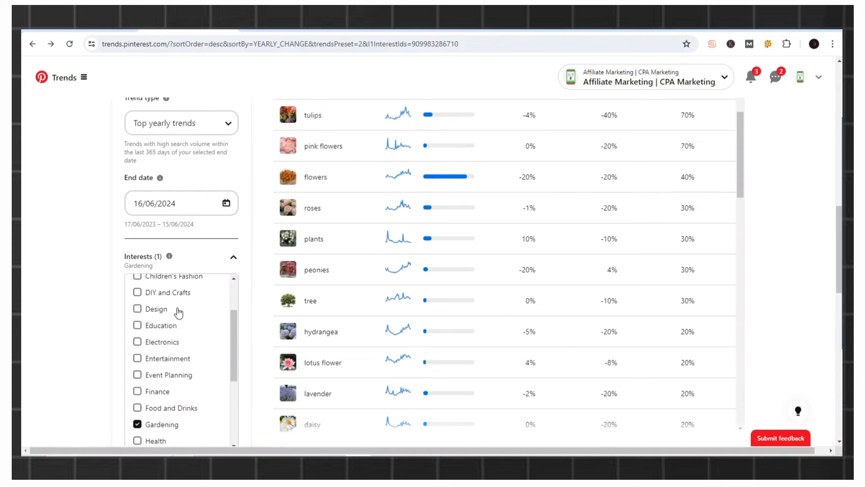
scroll(178, 312, "down", 3)
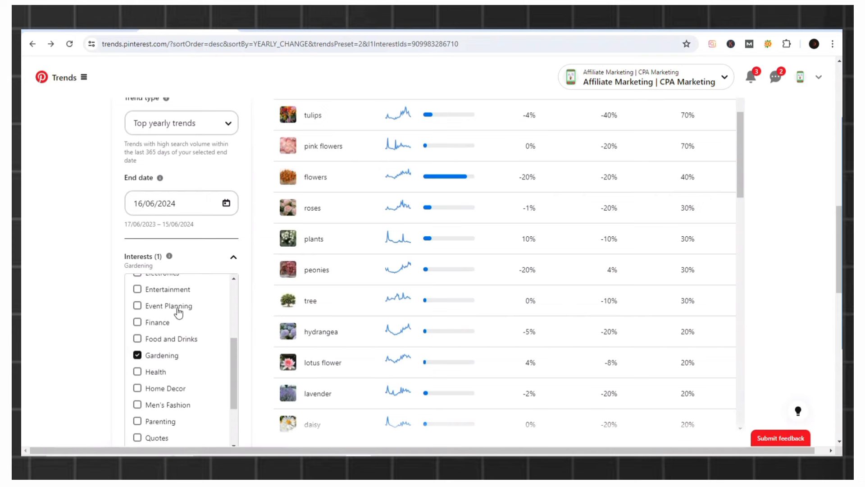
scroll(178, 313, "down", 3)
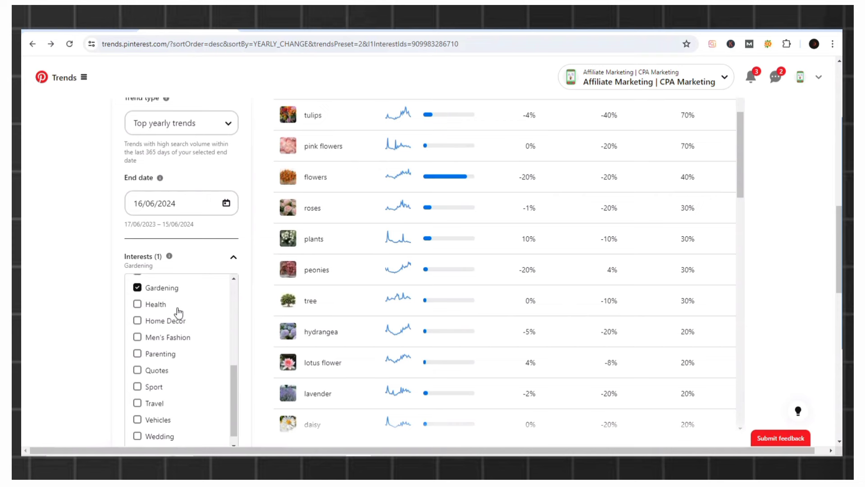
scroll(178, 313, "up", 2)
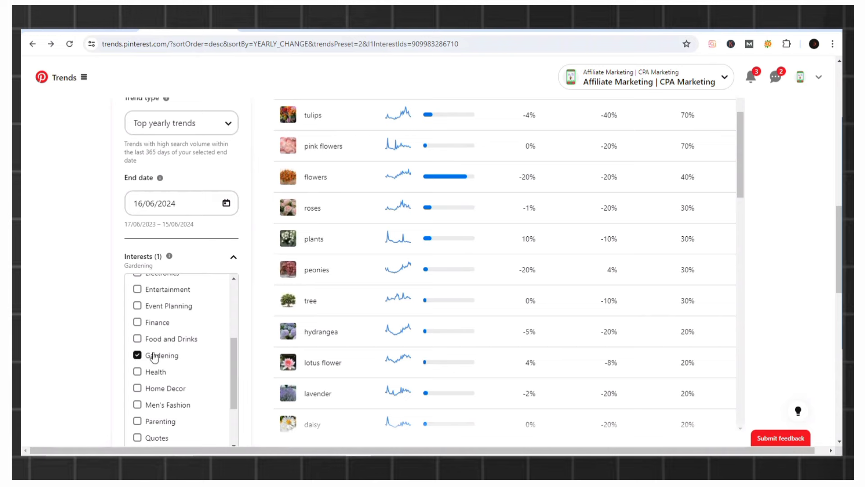
Examine the Gardening keyword table for search volumes and weekly, monthly and yearly changes, down to the fairy garden ideas keyword.
scroll(297, 336, "up", 5)
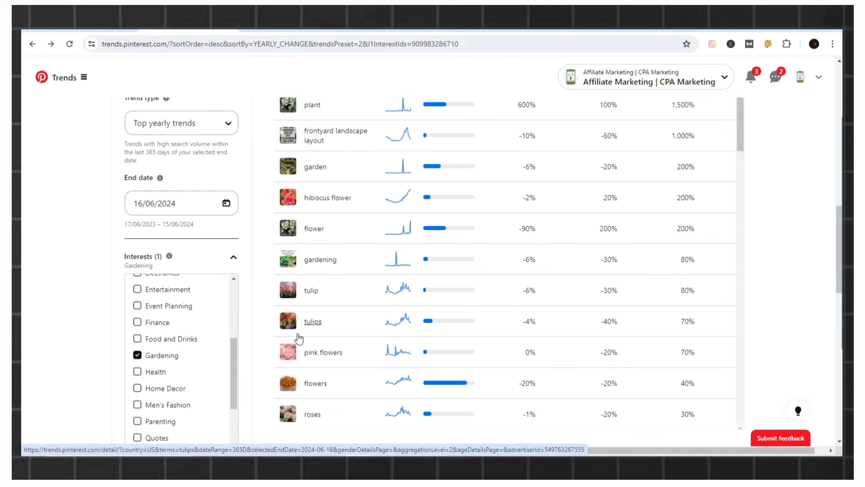
scroll(299, 331, "up", 5)
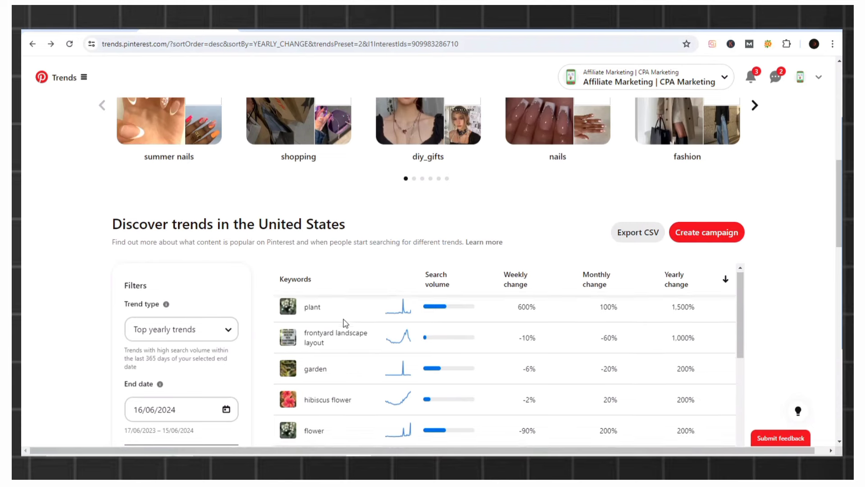
scroll(356, 306, "down", 1)
scroll(384, 266, "down", 1)
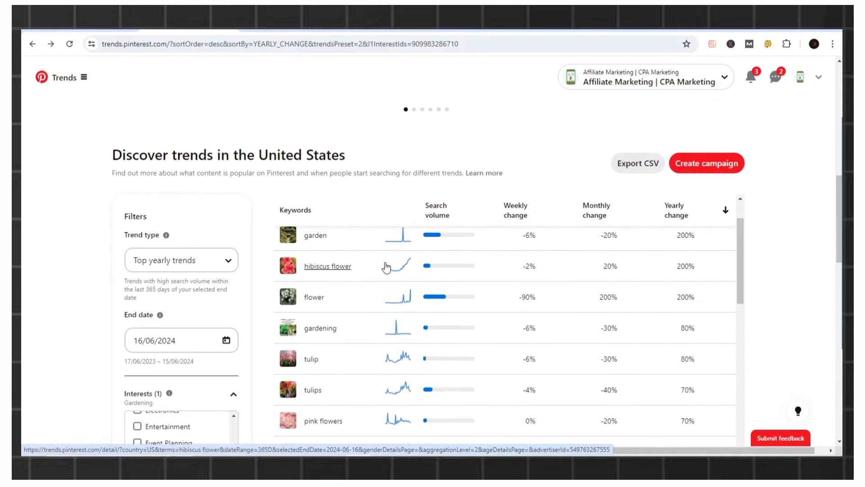
scroll(387, 309, "down", 5)
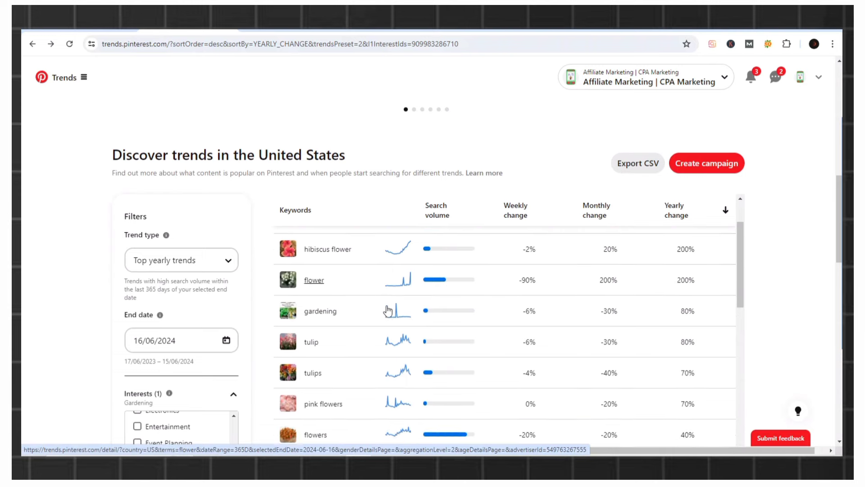
scroll(387, 309, "down", 8)
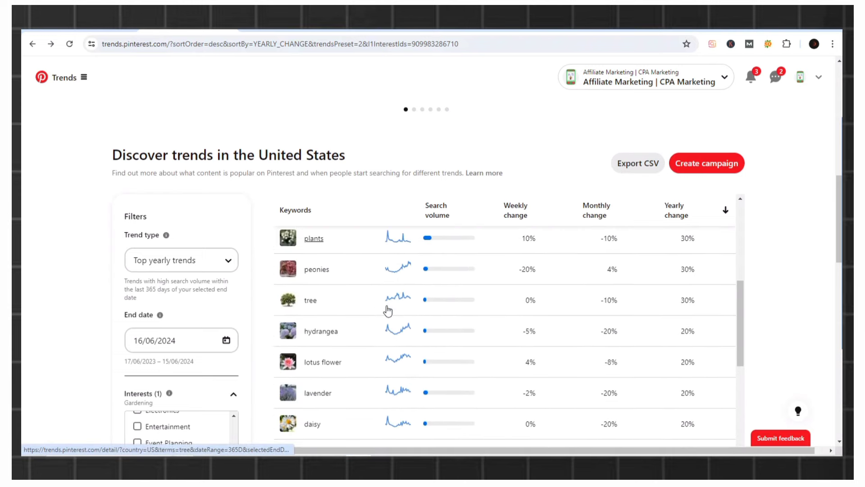
scroll(387, 309, "down", 5)
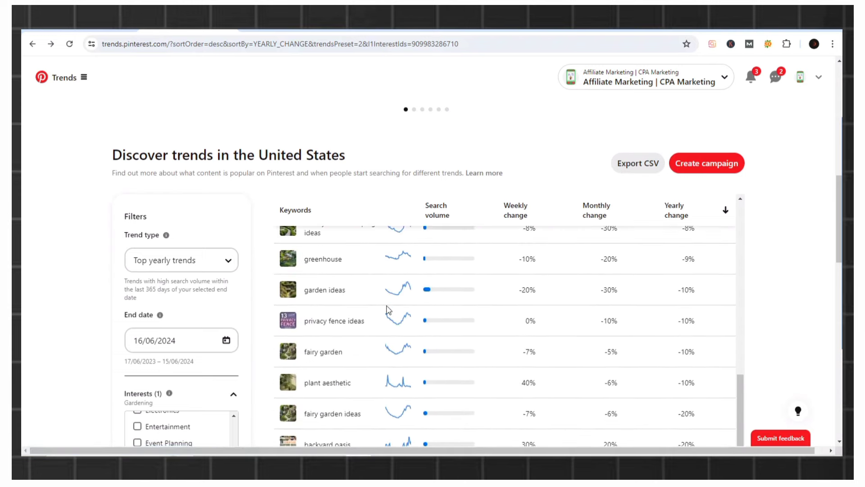
scroll(388, 310, "down", 2)
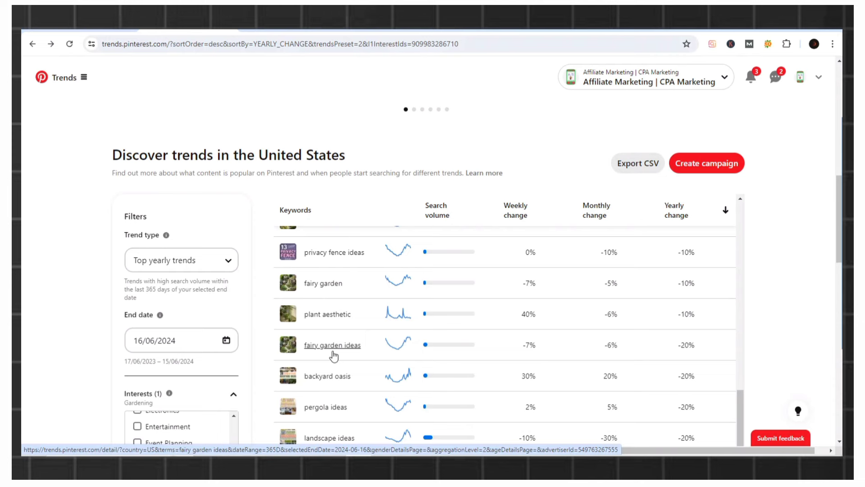
Switch to the PinClicks interests page and search the Pinterest interests for "fairy garden".
left_click(289, 23)
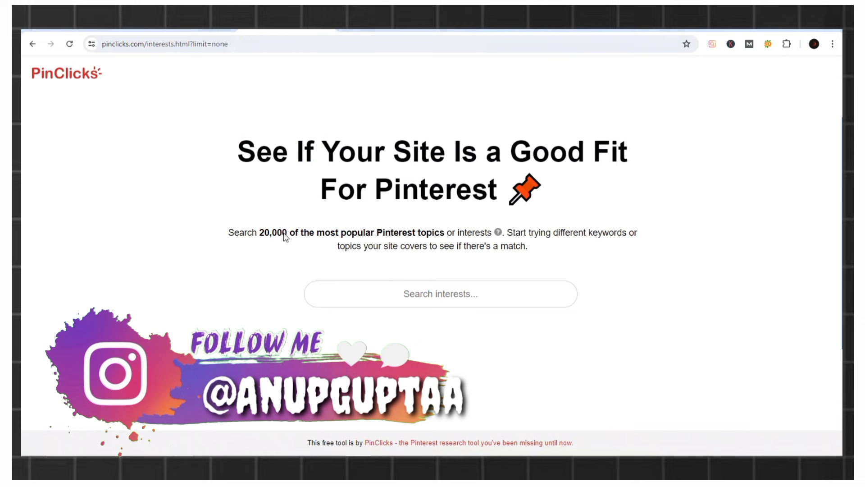
left_click(384, 288)
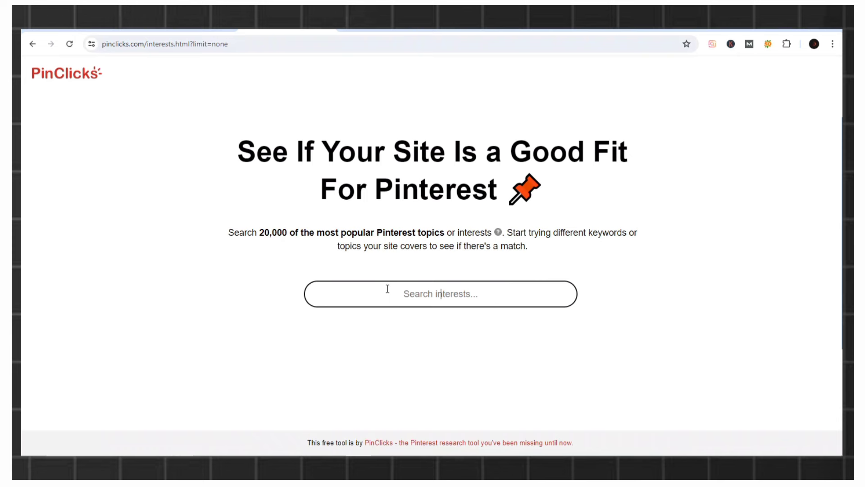
type("fai")
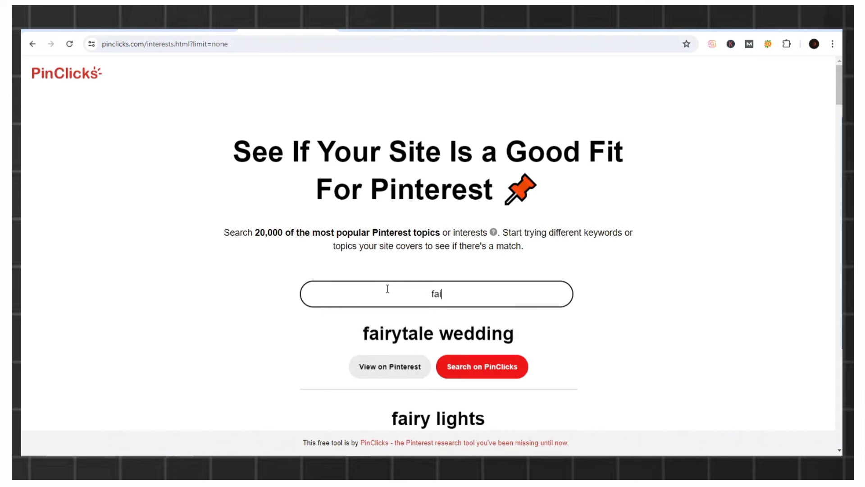
type("ry garden")
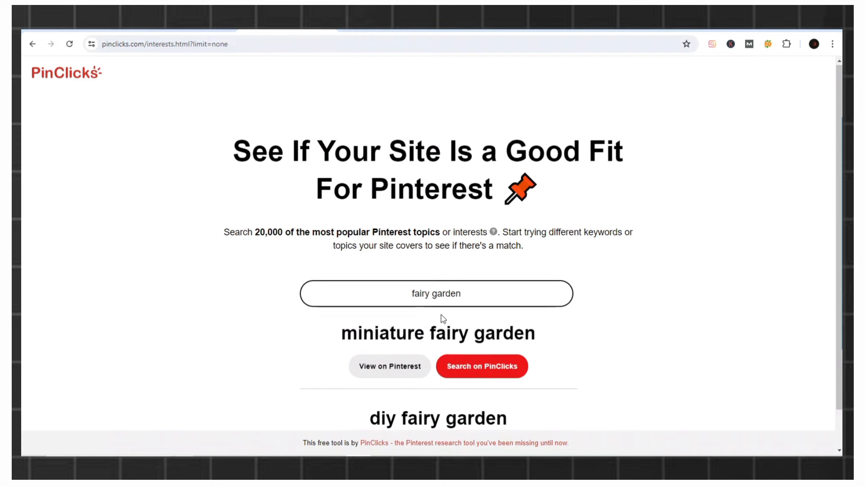
View the "miniature fairy garden" interest on Pinterest and look through its pins and idea collections.
scroll(449, 360, "down", 1)
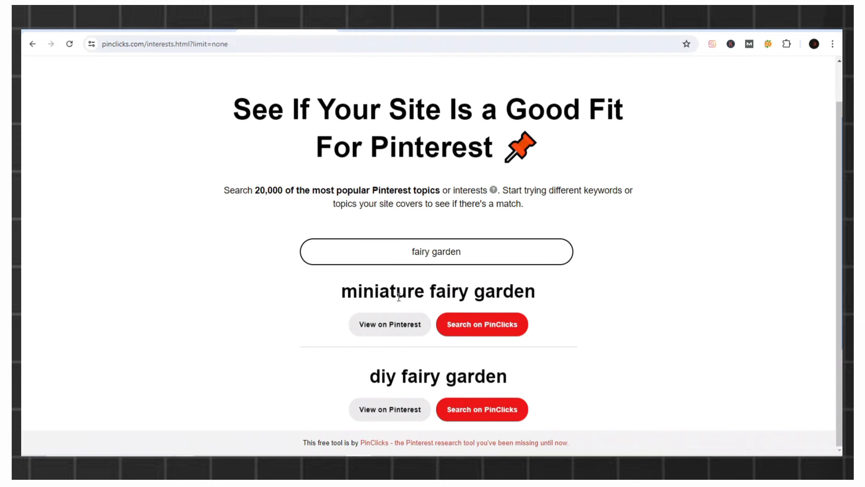
left_click(391, 332)
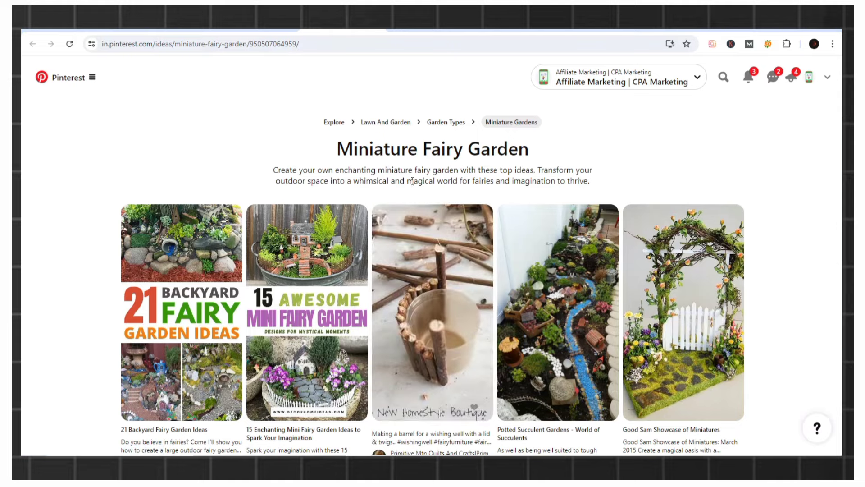
scroll(428, 185, "down", 5)
scroll(429, 185, "down", 6)
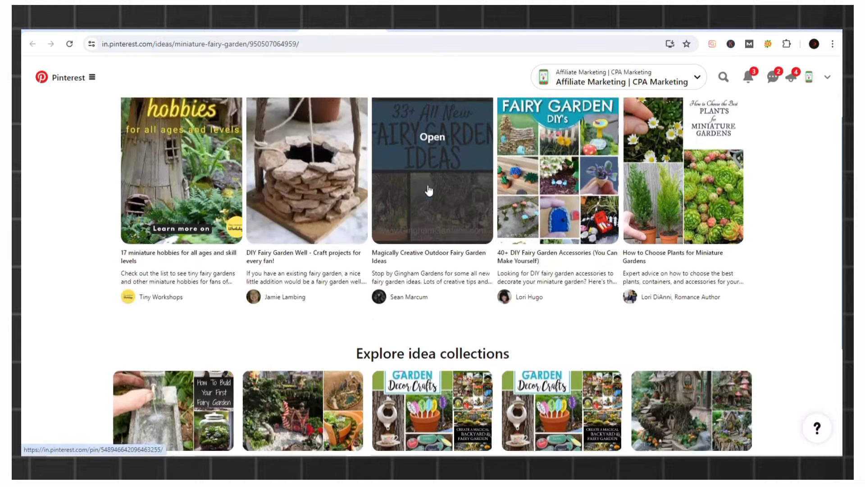
scroll(443, 219, "up", 10)
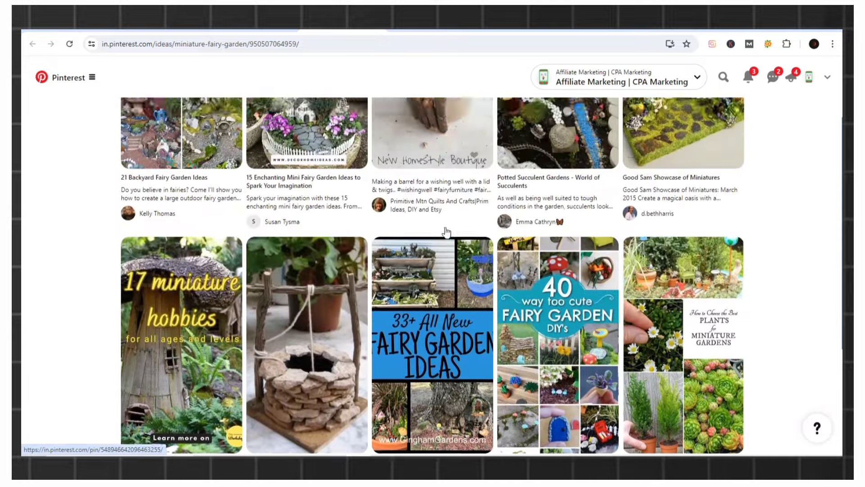
scroll(446, 232, "down", 9)
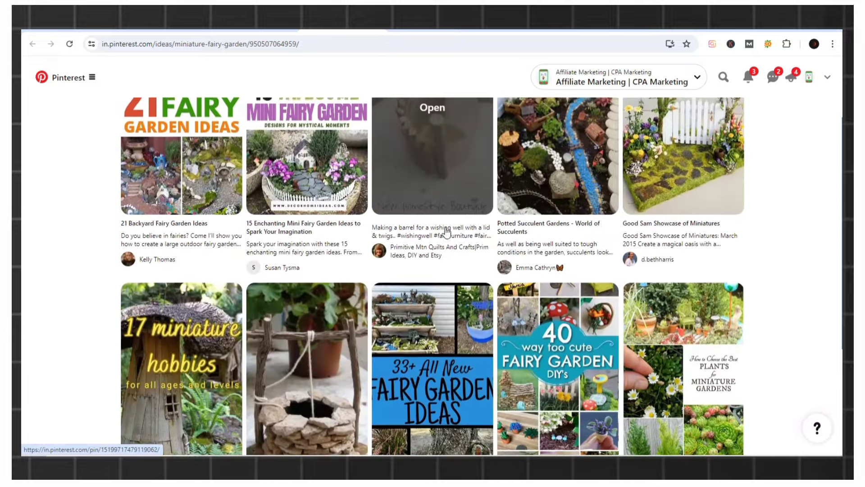
scroll(446, 232, "up", 9)
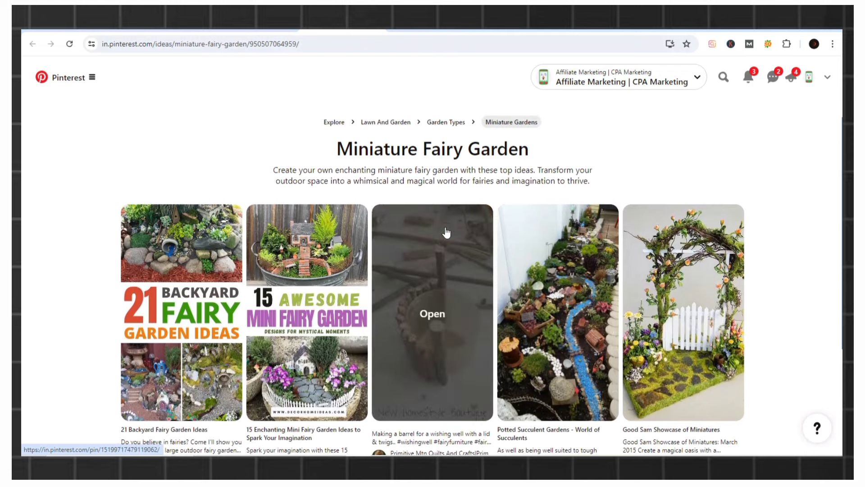
Return to the PinClicks results and view the "diy fairy garden" interest on Pinterest.
key("ctrl+Tab")
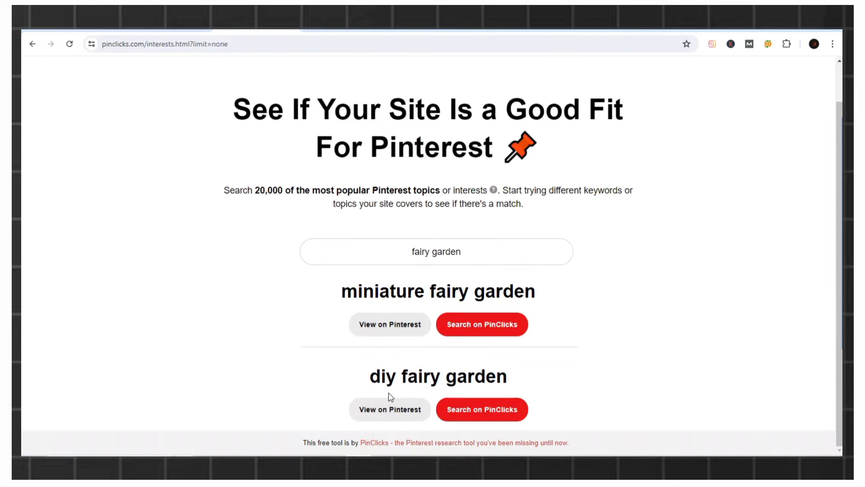
left_click(378, 409)
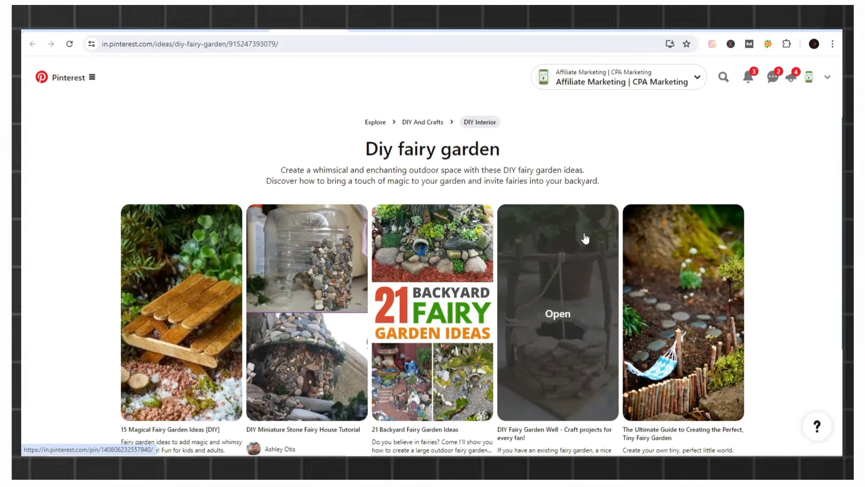
Look through the diy fairy garden pins and related interests on Pinterest.
scroll(457, 168, "down", 10)
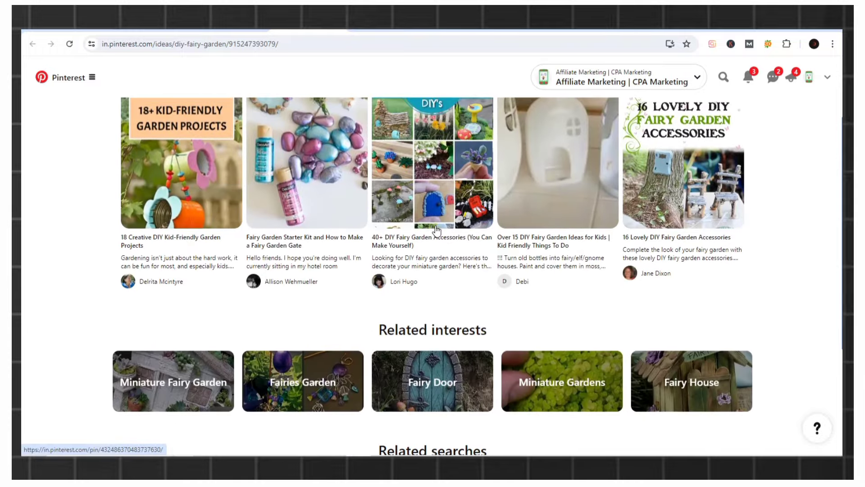
scroll(456, 193, "up", 7)
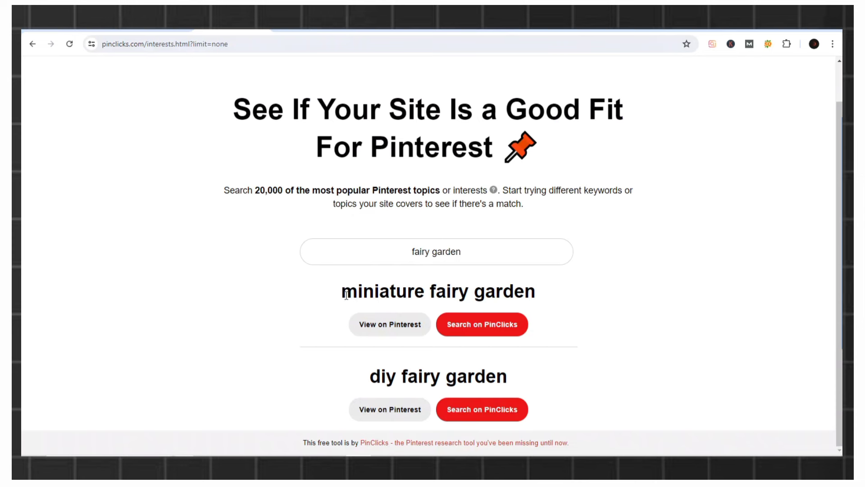
Copy the "miniature fairy garden" interest name from the PinClicks results and return to the keyword search in Pinterest Trends.
left_click_drag(340, 290, 537, 293)
key("ctrl+c")
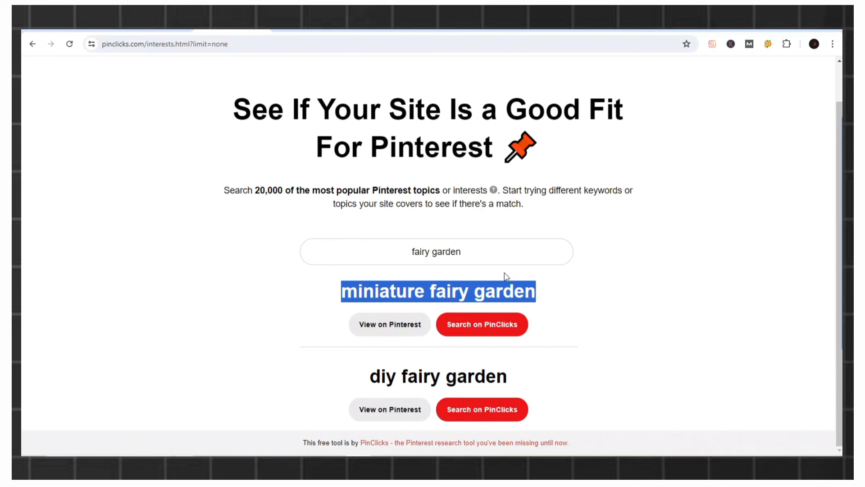
key("alt+Left")
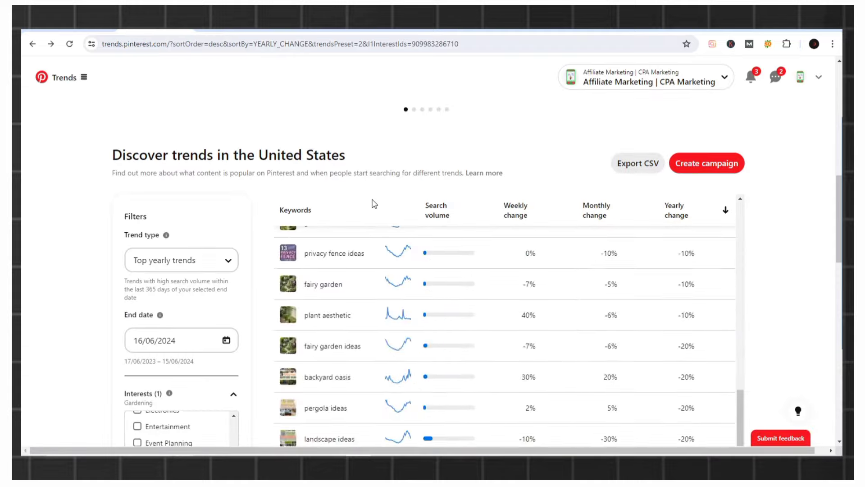
scroll(373, 201, "up", 10)
scroll(477, 171, "up", 10)
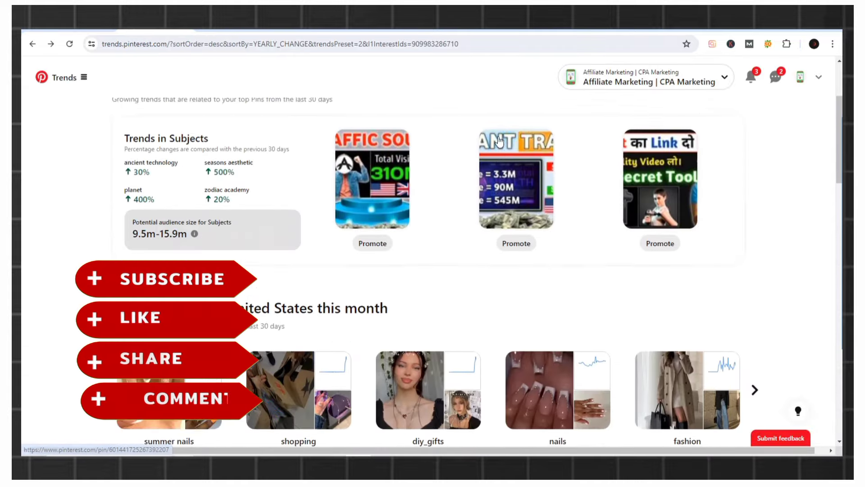
left_click(369, 154)
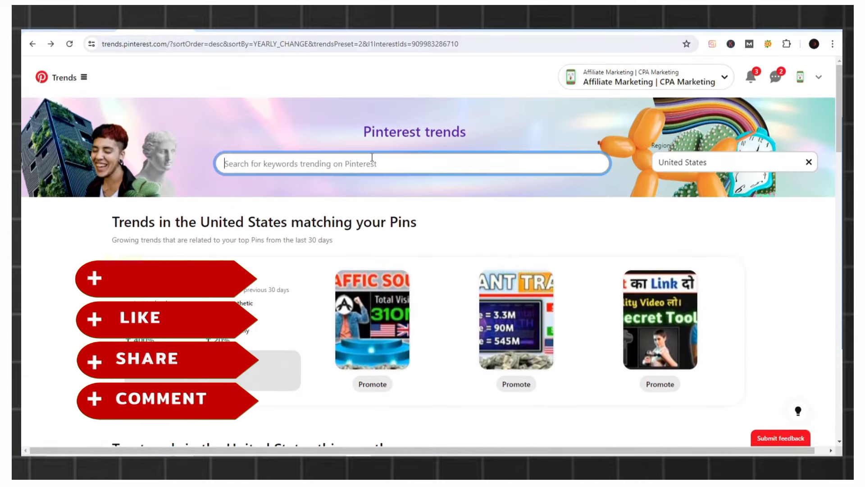
key("ctrl+v")
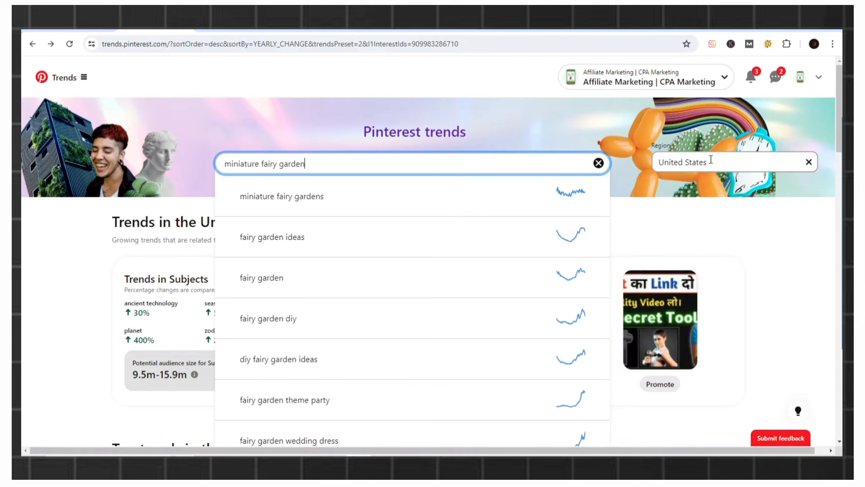
left_click(276, 197)
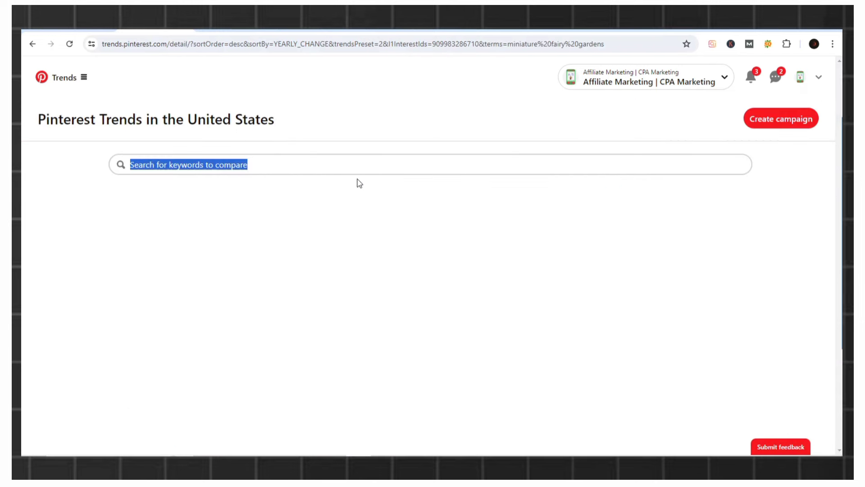
key("alt+Left")
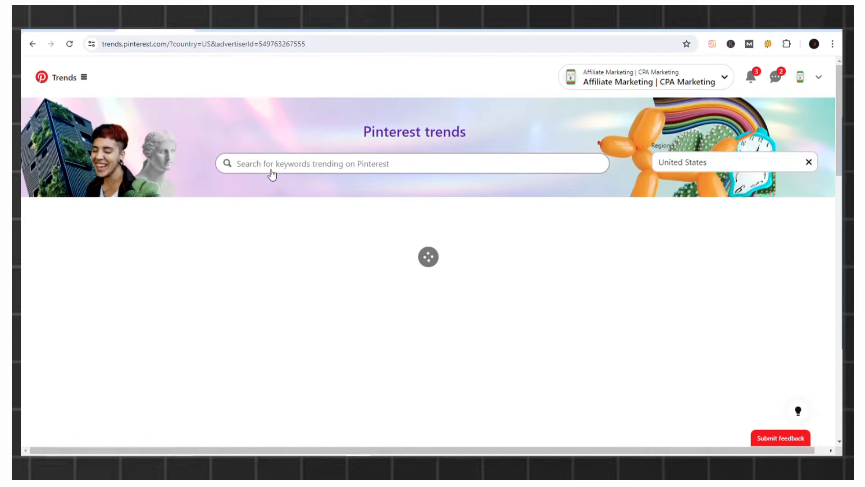
Search Pinterest Trends for "miniature fairy garden", open the "miniature fairy gardens" trend and inspect its interest over the last year.
scroll(279, 238, "down", 3)
scroll(280, 238, "up", 3)
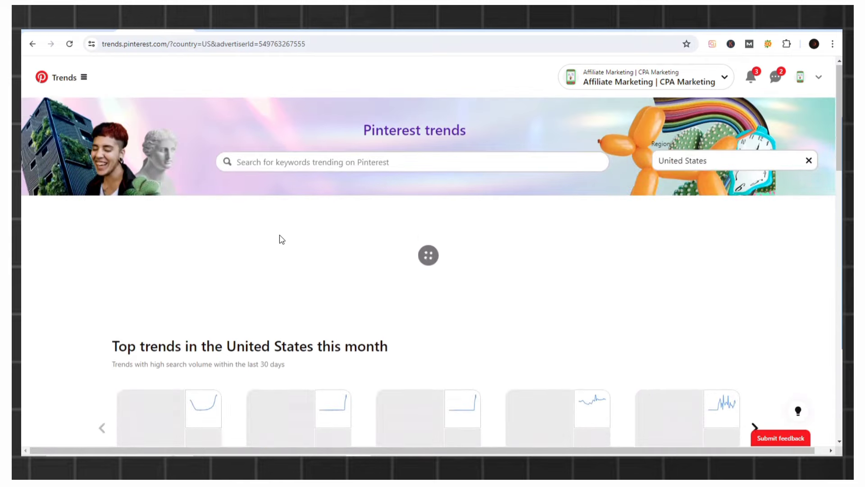
left_click(323, 162)
key("ctrl+v")
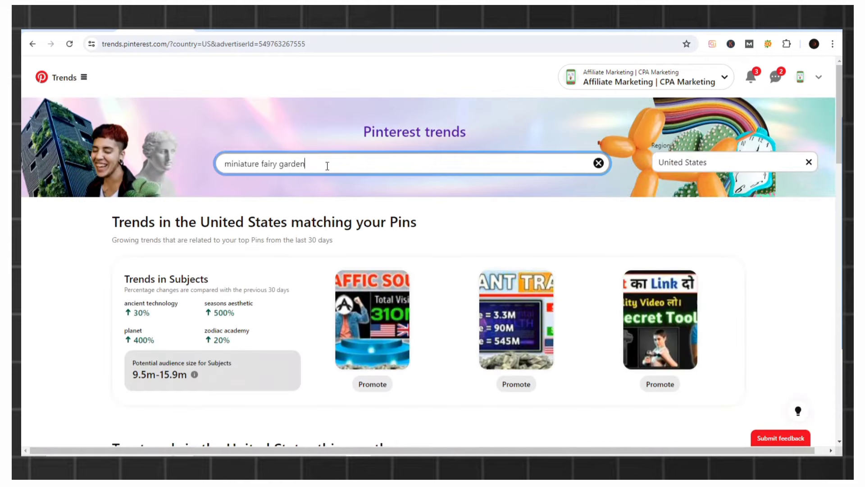
left_click(303, 195)
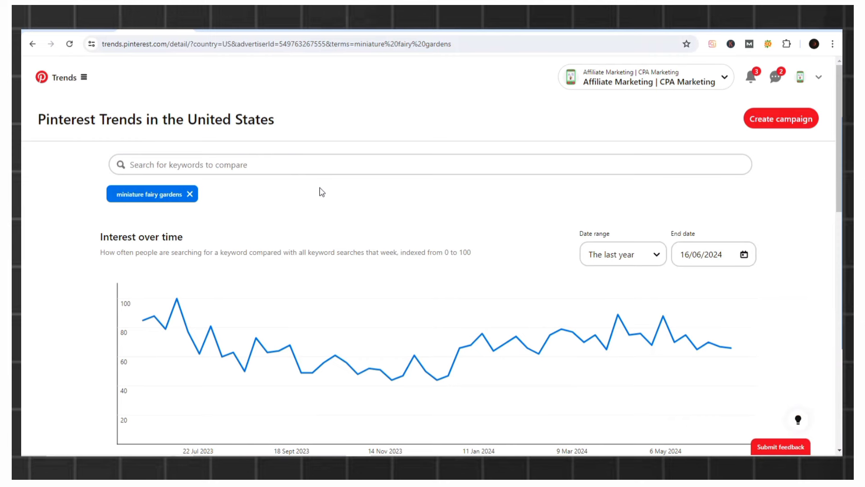
scroll(322, 192, "down", 2)
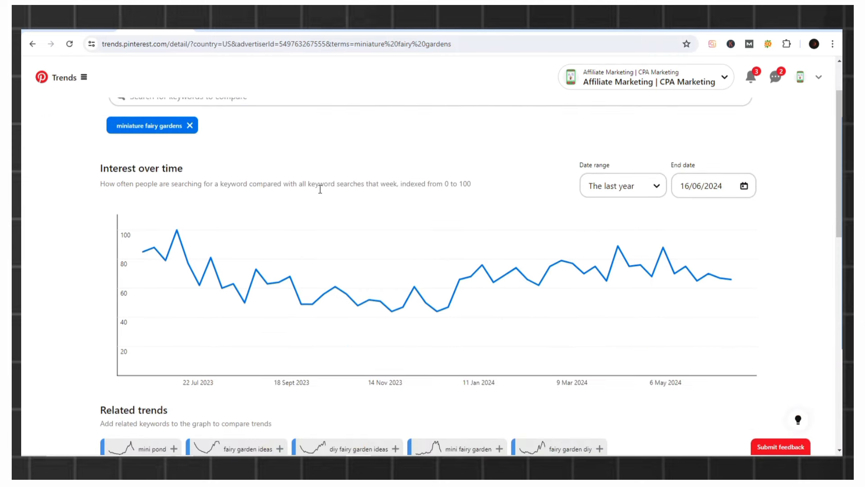
mouse_move(153, 247)
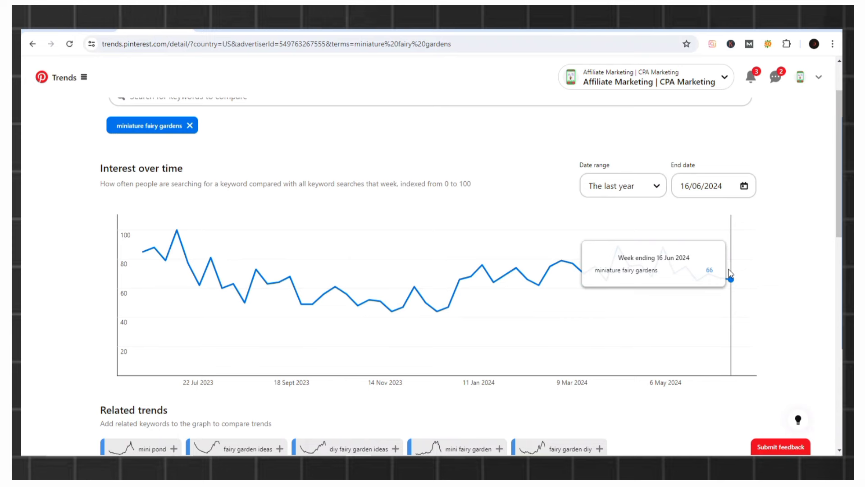
Switch to the Ahrefs Keyword Generator, find United States Google keywords for "miniature fairy garden" and select "miniature fairy garden plants".
left_click(449, 30)
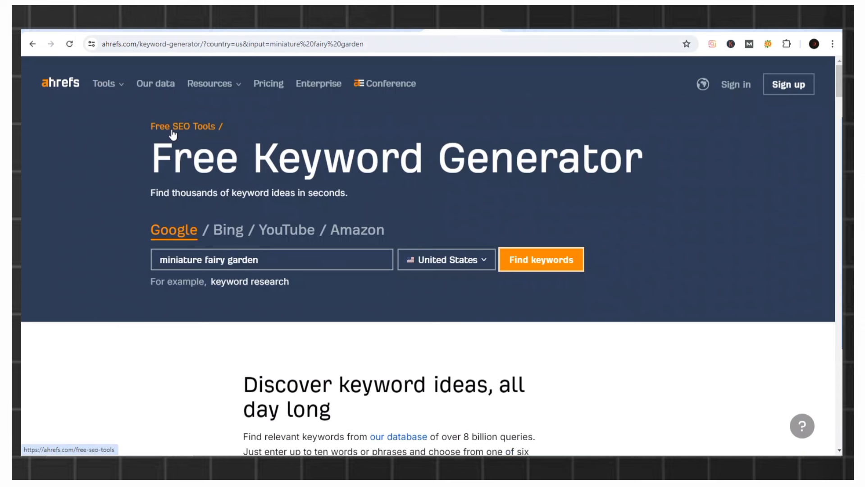
left_click(267, 251)
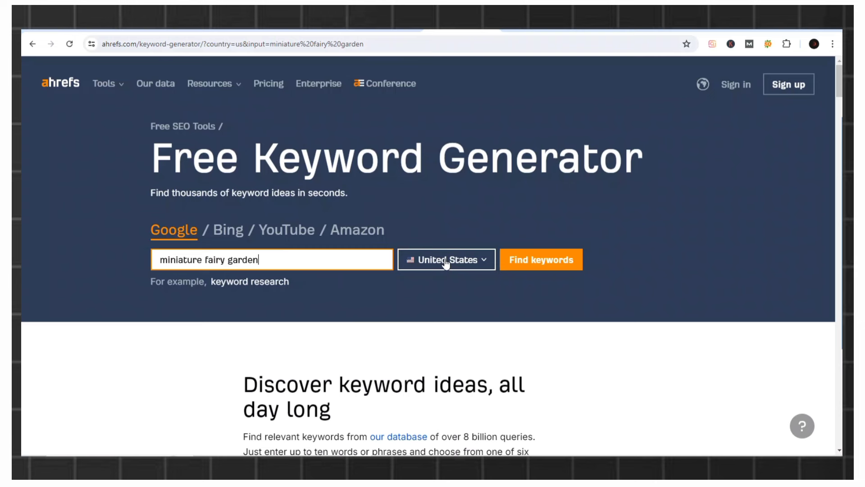
left_click(555, 261)
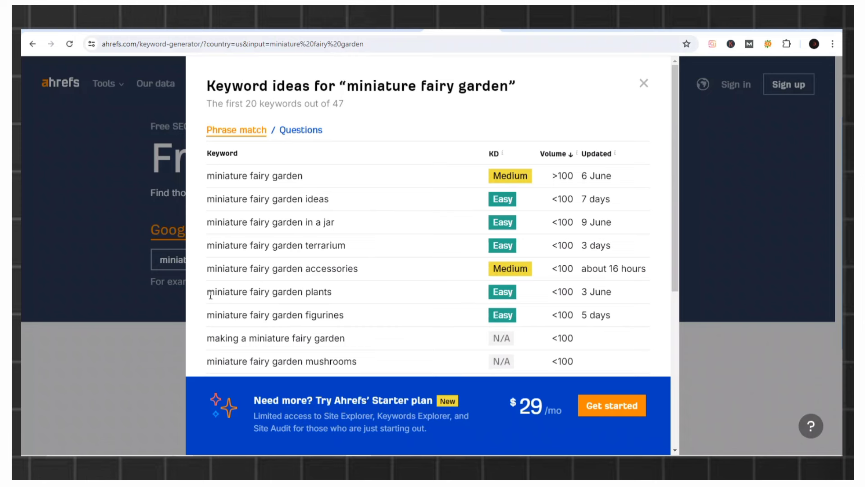
left_click_drag(202, 288, 385, 291)
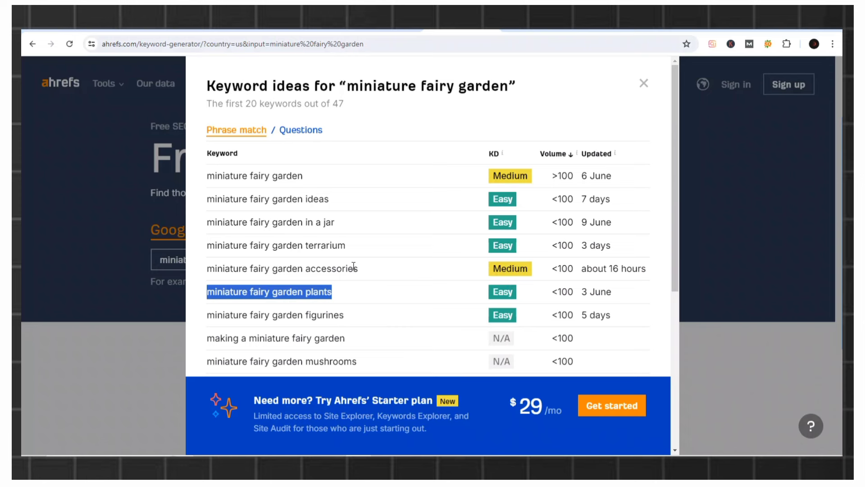
Search Google for "miniature fairy garden plants" on a new page and look through the results down to the Pinterest listing.
key("ctrl+Tab")
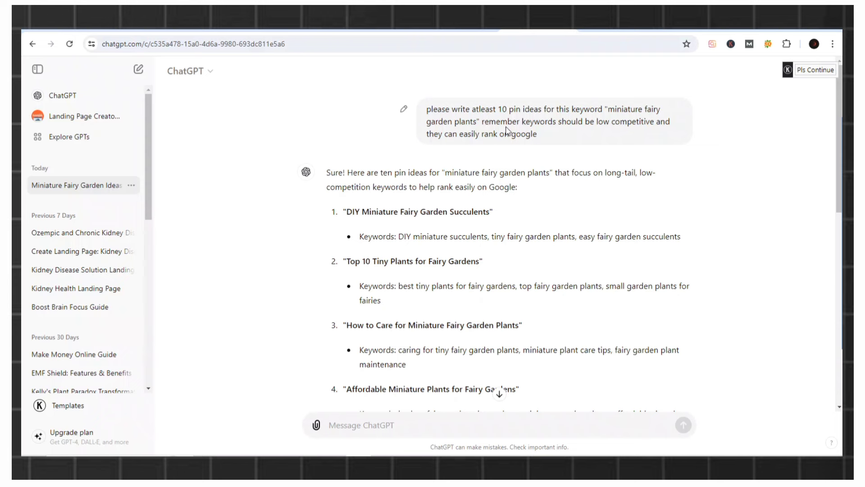
left_click(740, 28)
type("miniature fairy garden plants")
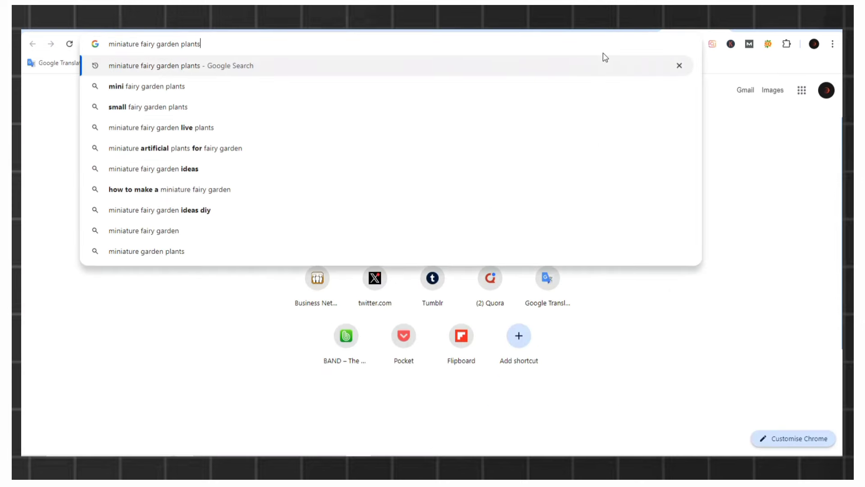
key("Return")
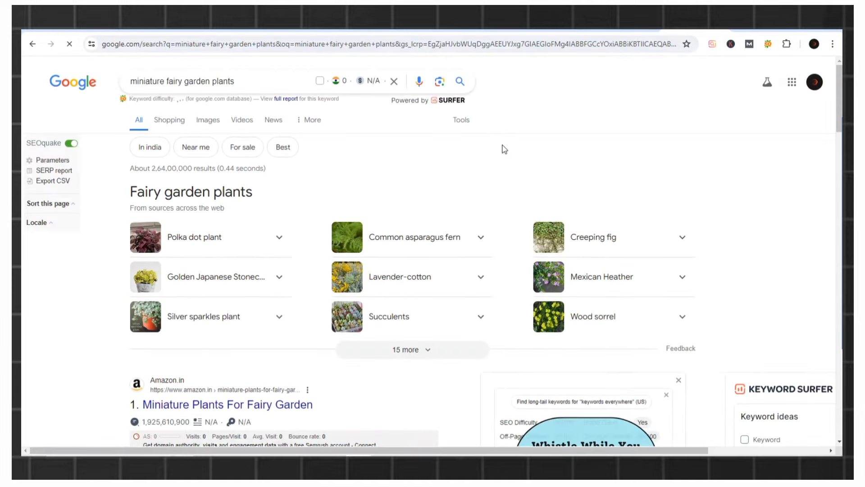
scroll(505, 150, "down", 5)
scroll(504, 149, "down", 15)
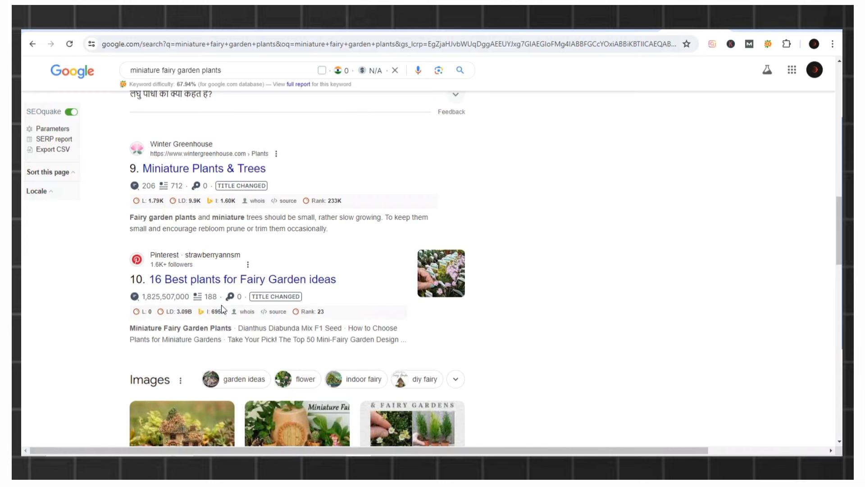
Switch to the ChatGPT conversation and read through the ten pin ideas and keywords for "miniature fairy garden plants".
left_click(455, 29)
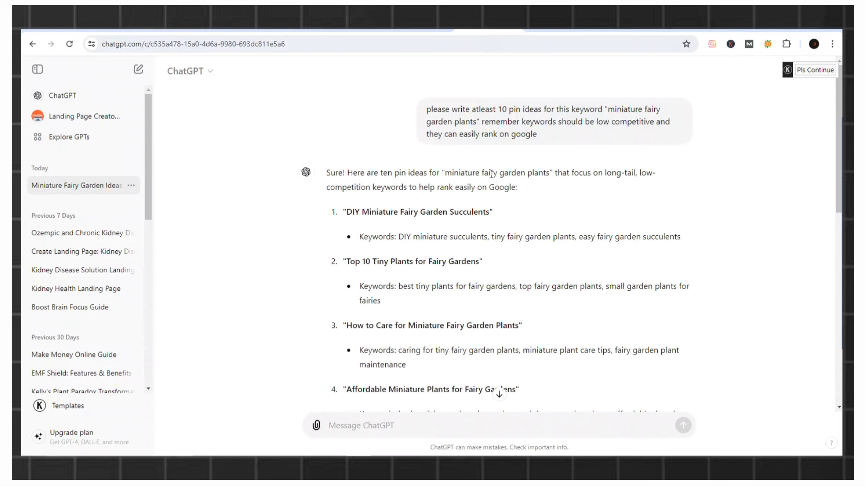
scroll(491, 174, "down", 9)
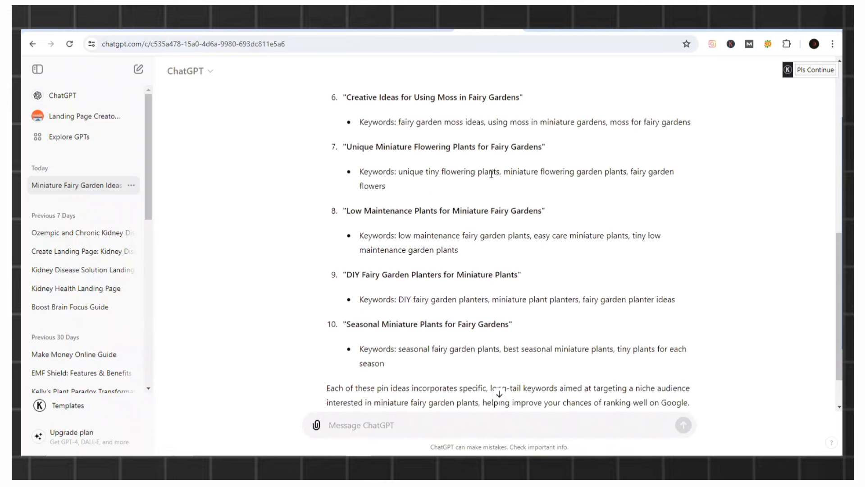
scroll(492, 178, "up", 5)
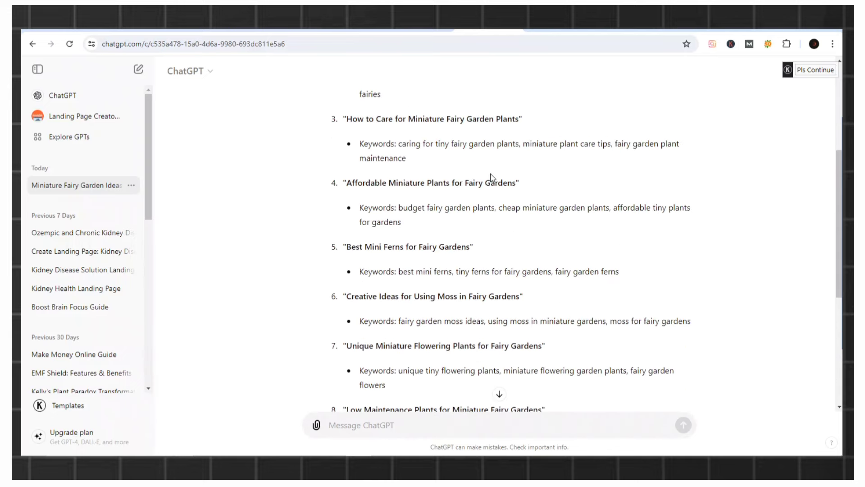
scroll(491, 176, "up", 3)
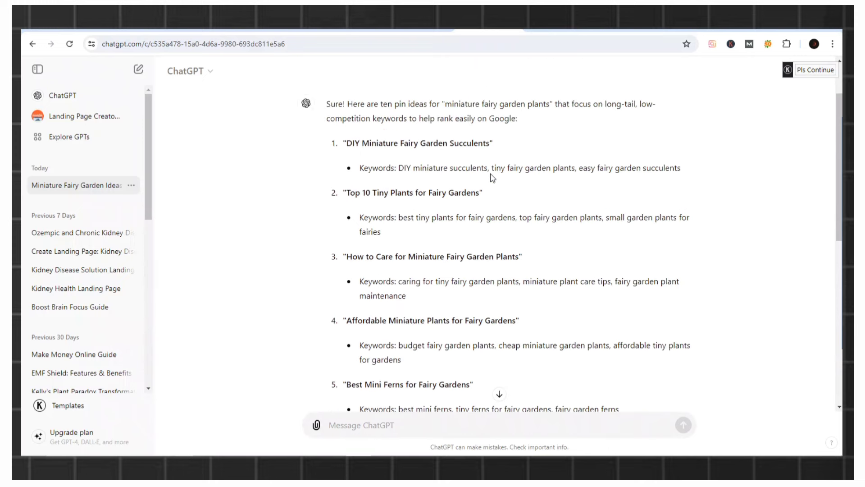
scroll(492, 178, "up", 3)
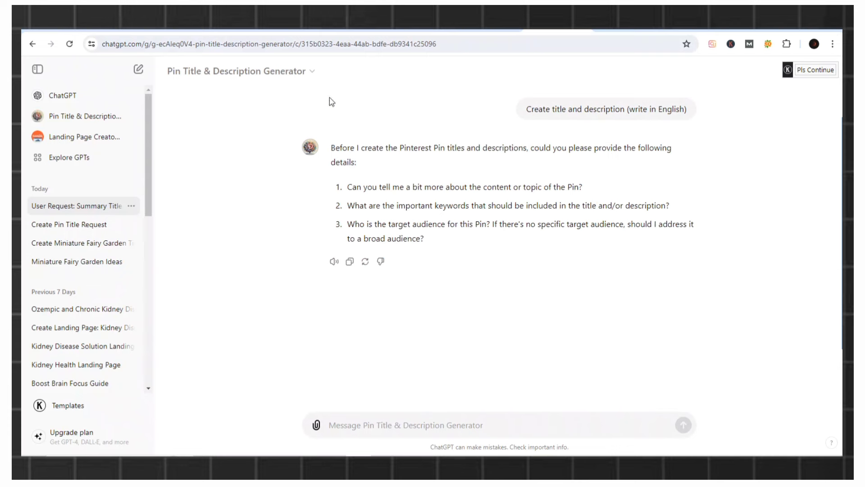
Search the GPTs directory for "pin title" and open the details of the Pin Title & Description Generator.
left_click(63, 160)
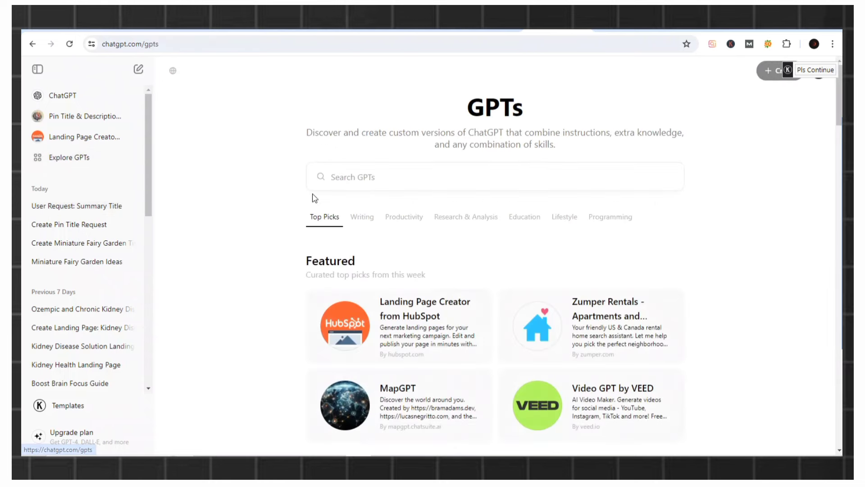
left_click(387, 181)
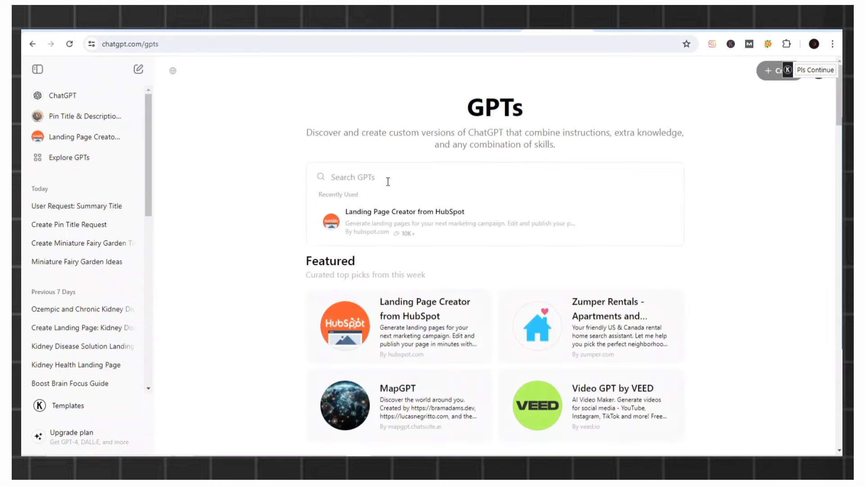
type("pin ")
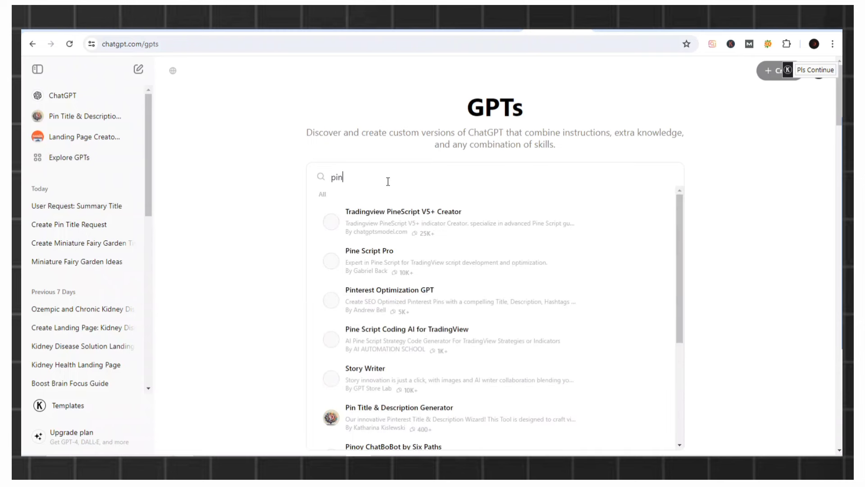
type("title")
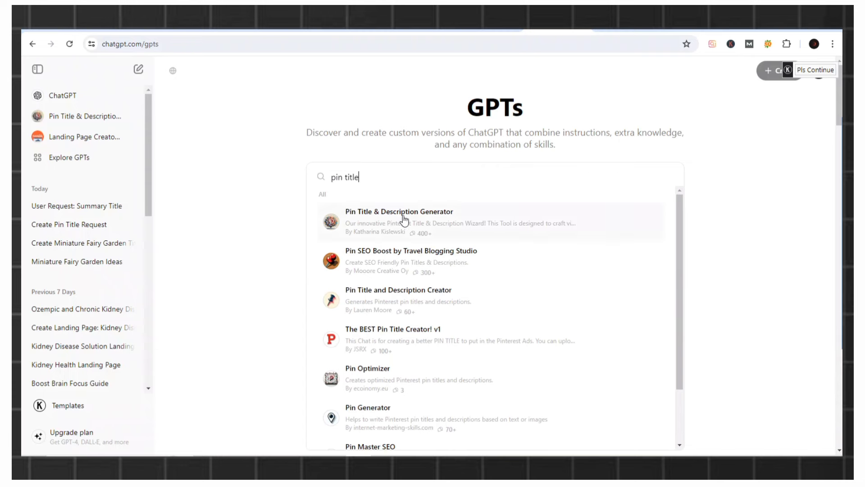
double_click(367, 219)
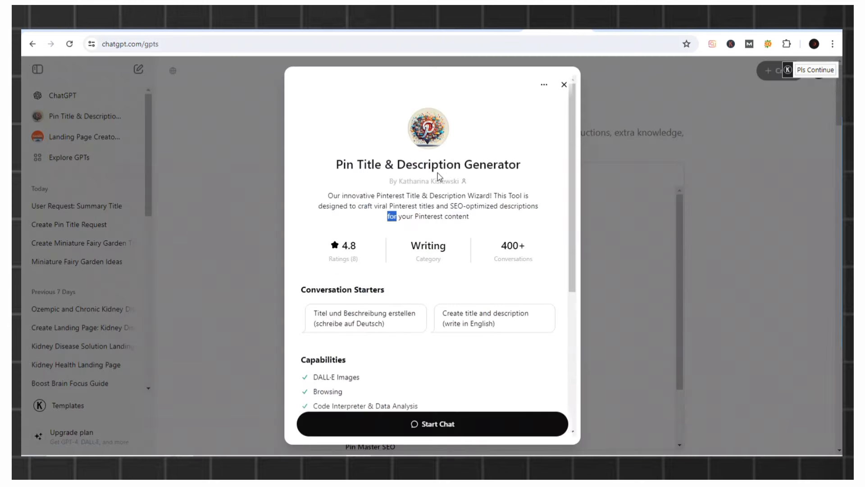
Review the Pin Title & Description Generator's capabilities and ratings and start a new chat with it.
left_click(514, 140)
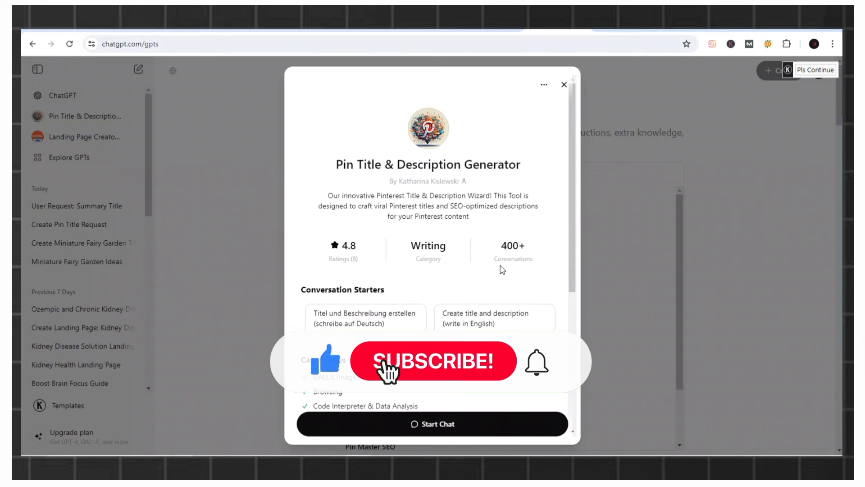
scroll(386, 324, "down", 5)
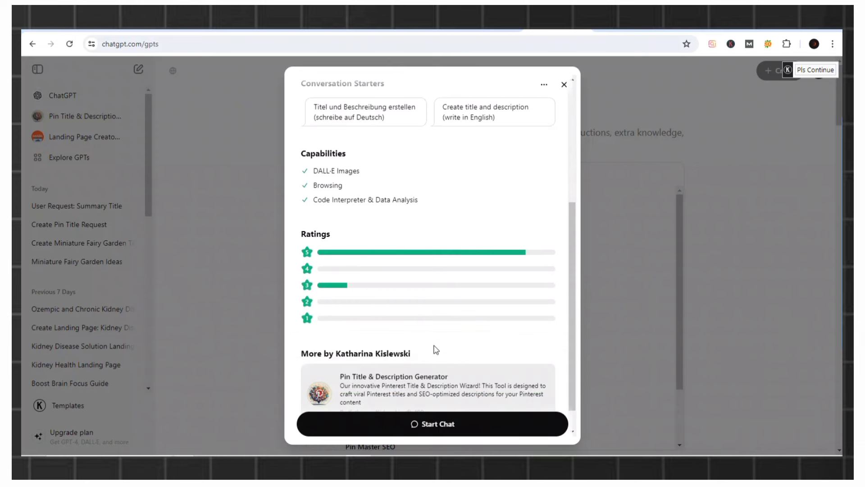
left_click(426, 425)
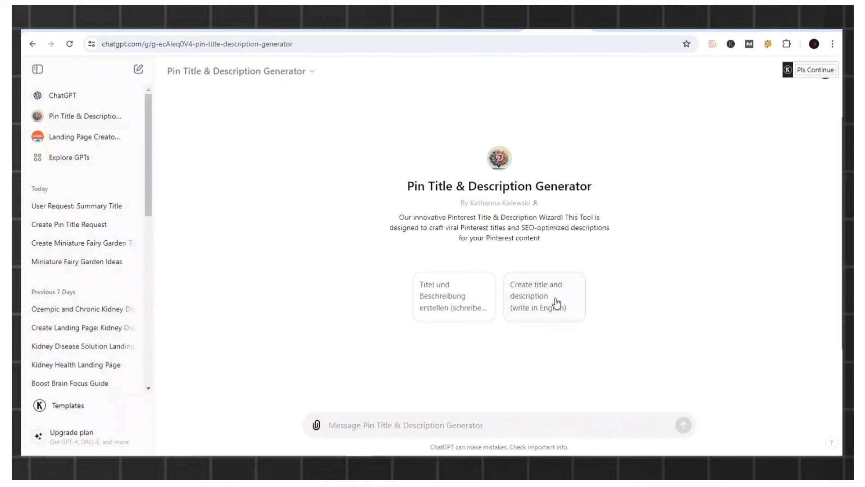
Start the generator with its suggested request "Create title and description (write in English)".
left_click(553, 320)
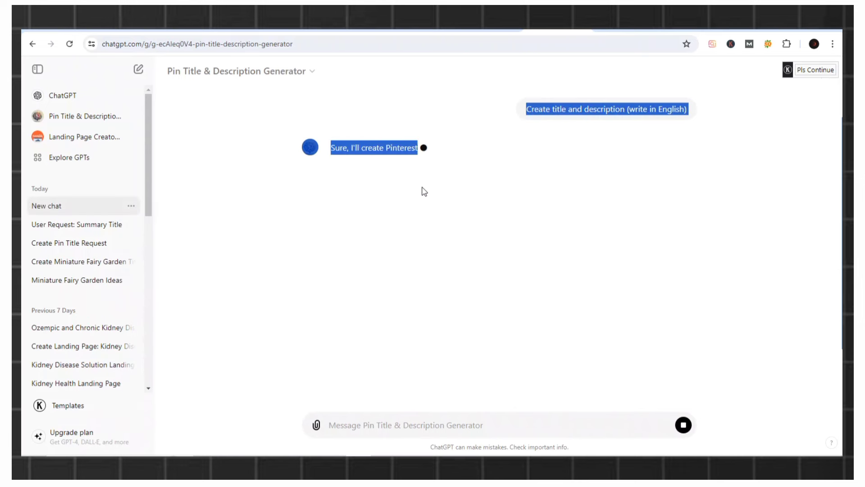
left_click(251, 139)
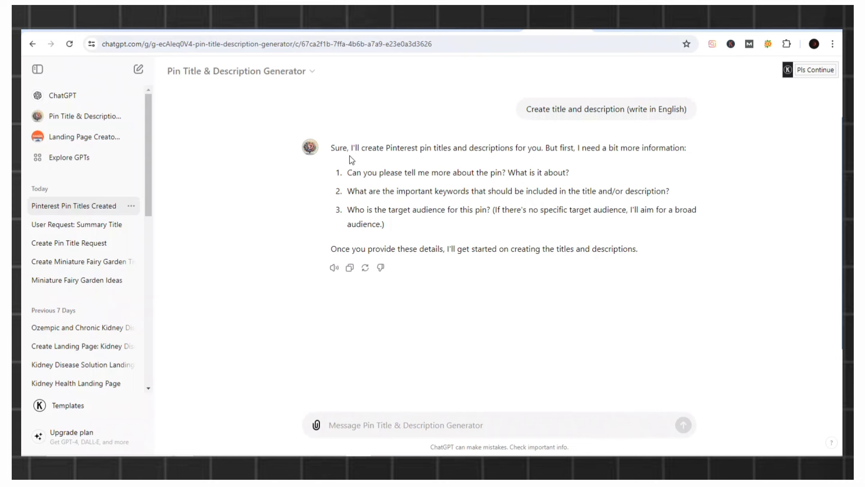
Copy the pin idea "DIY Miniature Fairy Garden Succulents" from the pin ideas conversation and send it to the Pin Title & Description Generator.
left_click(498, 34)
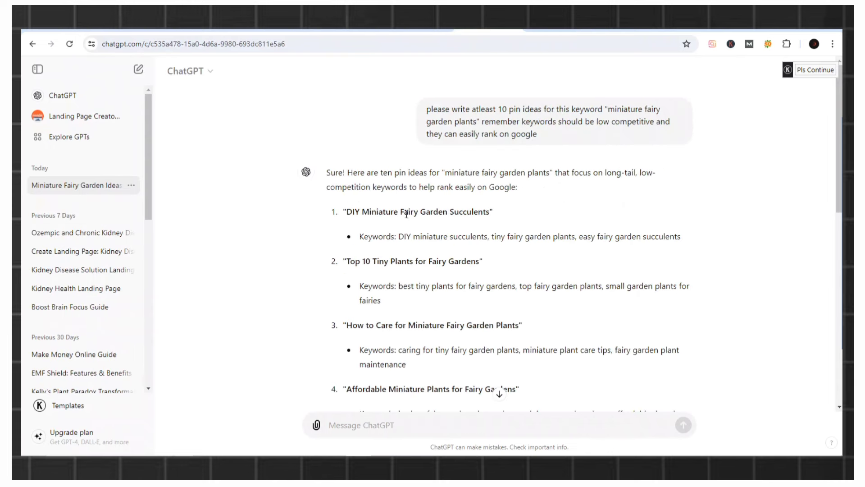
left_click_drag(345, 210, 491, 208)
key("ctrl+c")
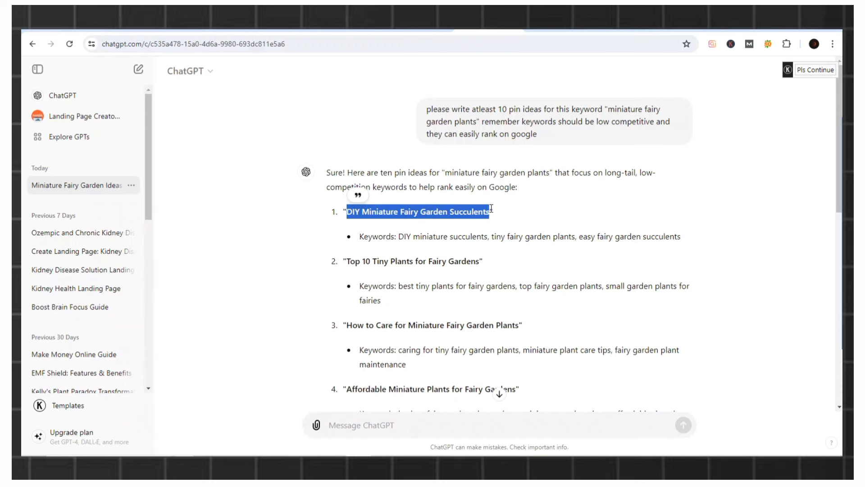
left_click(598, 31)
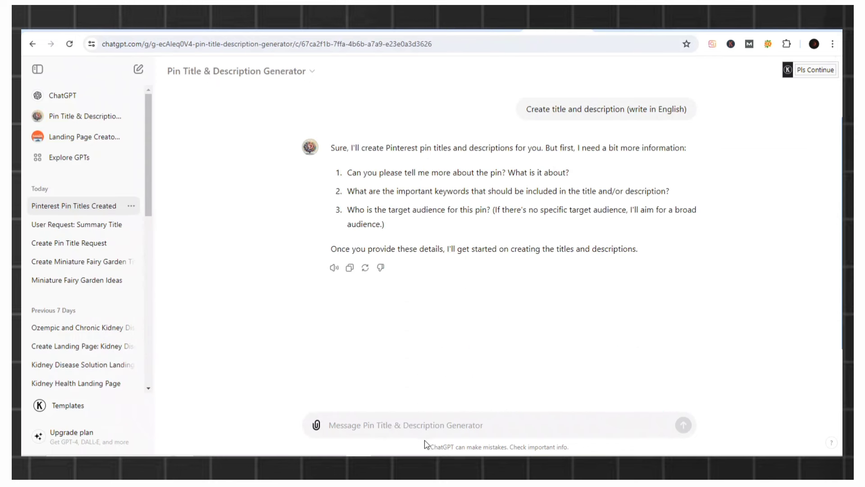
left_click(416, 423)
key("ctrl+v")
key("Return")
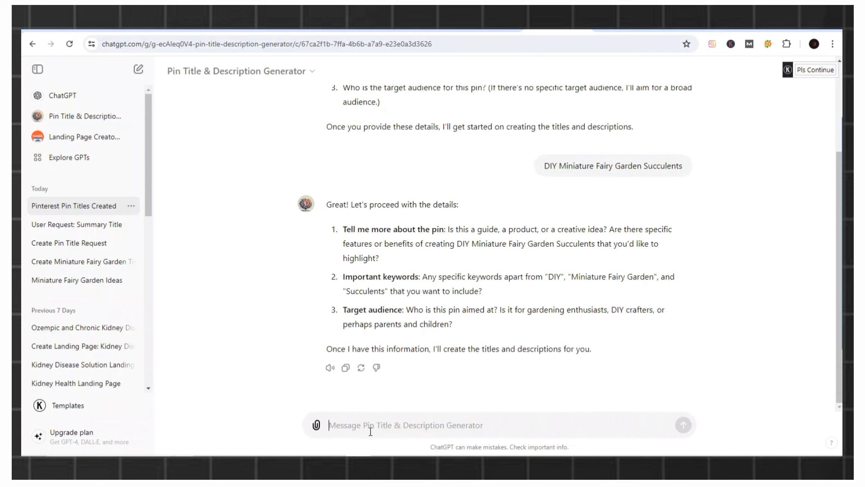
Send the generator the request "please make attractice title and description for DIY Miniature Fairy Garden Succulents".
left_click(355, 423)
type("ple")
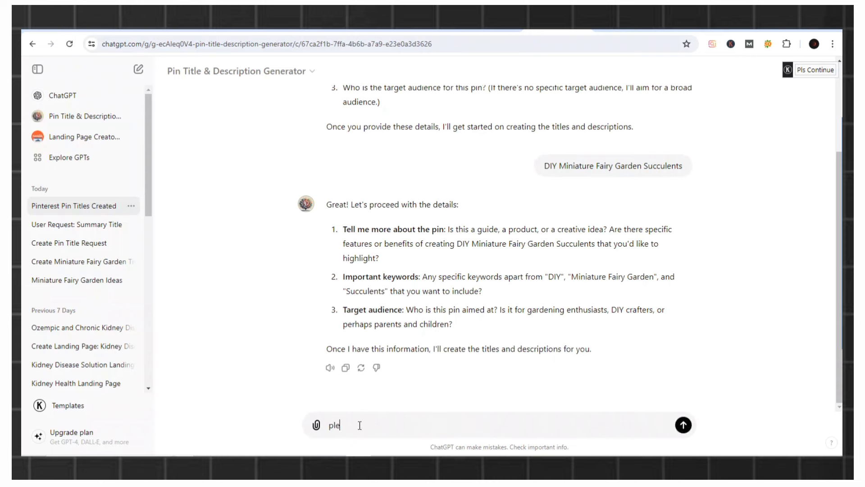
type("ase make attractice title and")
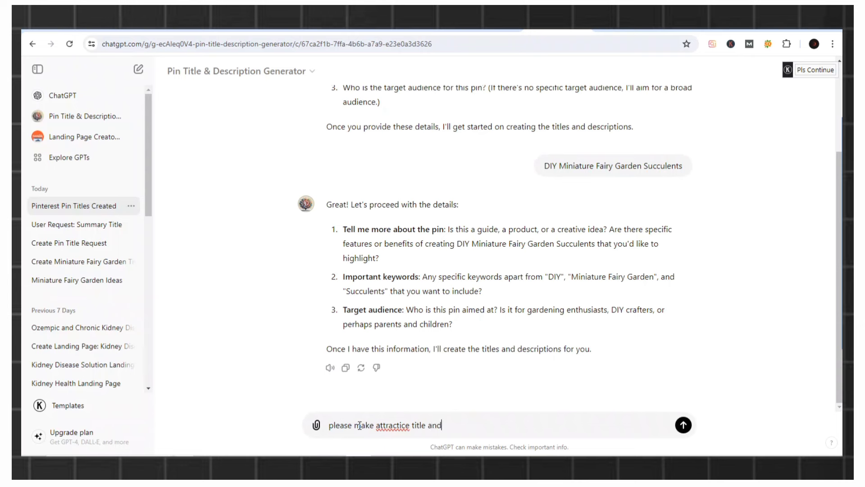
type(" description for")
key("ctrl+v")
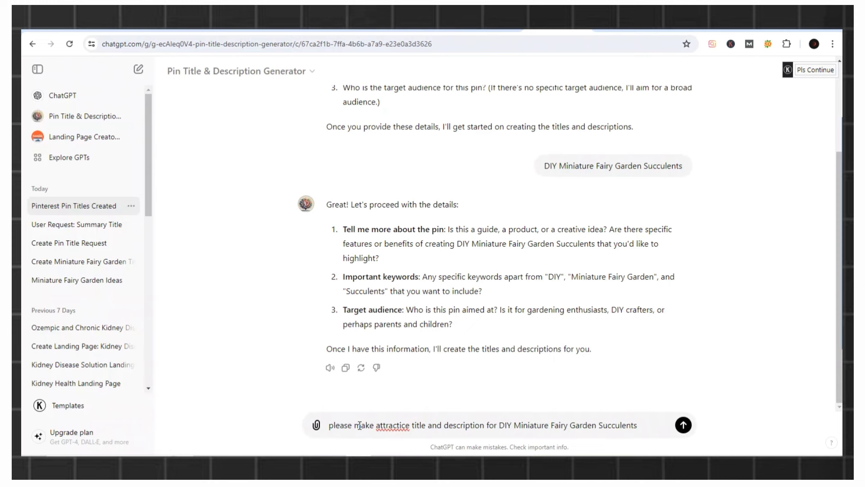
key("Return")
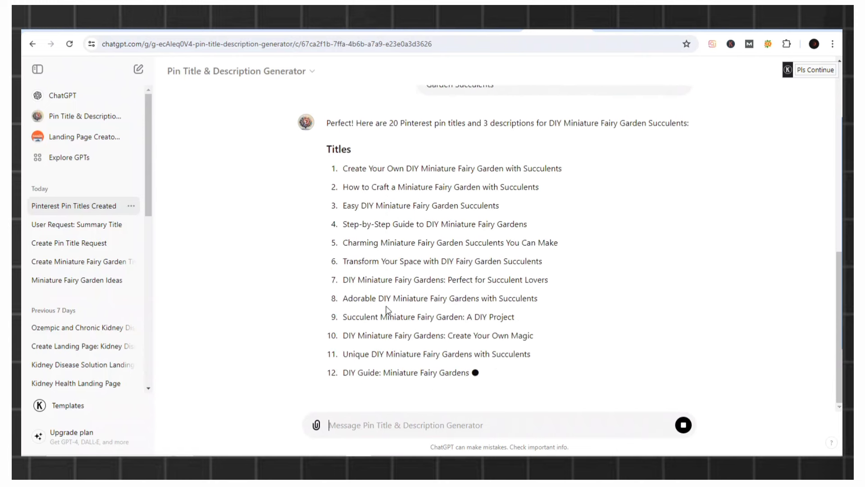
Read through the generated pin titles and descriptions for DIY Miniature Fairy Garden Succulents.
scroll(417, 343, "up", 3)
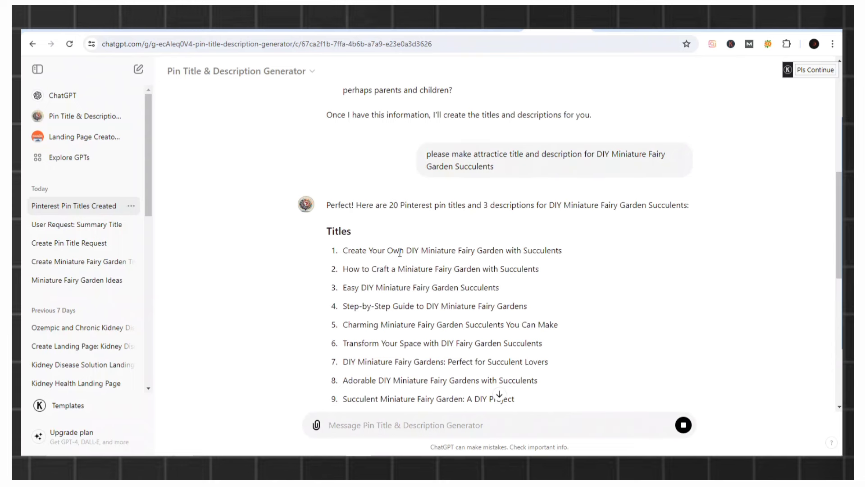
scroll(400, 253, "down", 5)
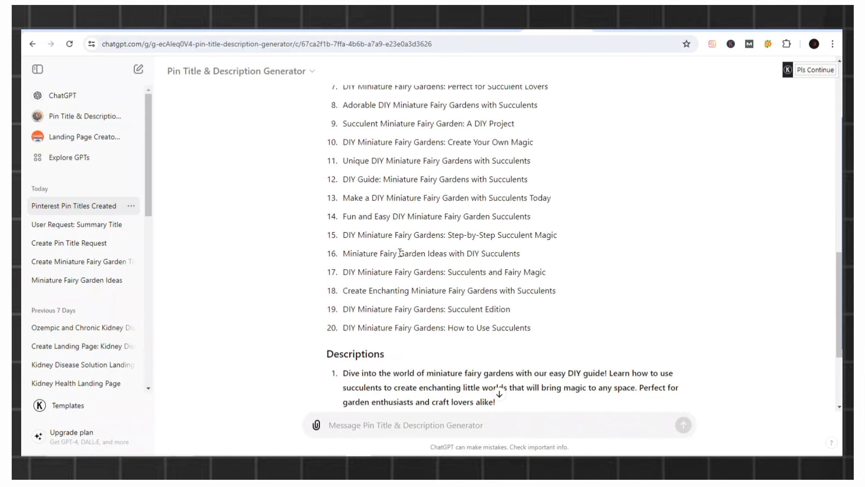
scroll(400, 253, "down", 3)
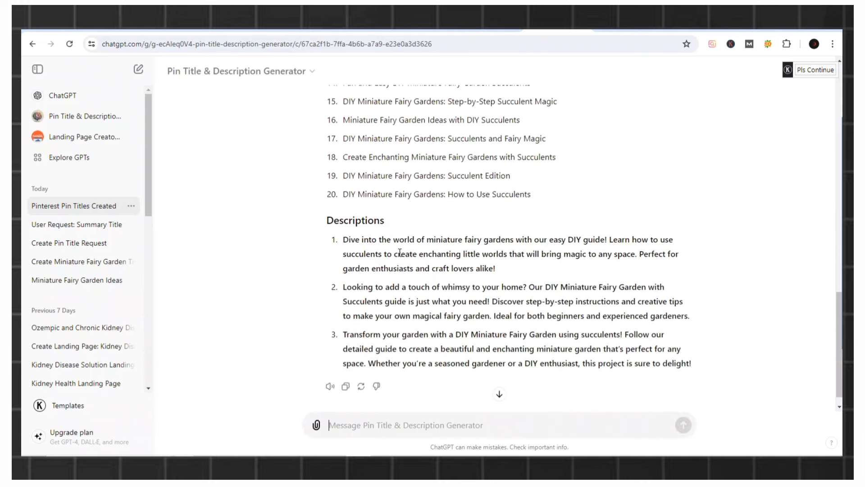
scroll(400, 253, "up", 9)
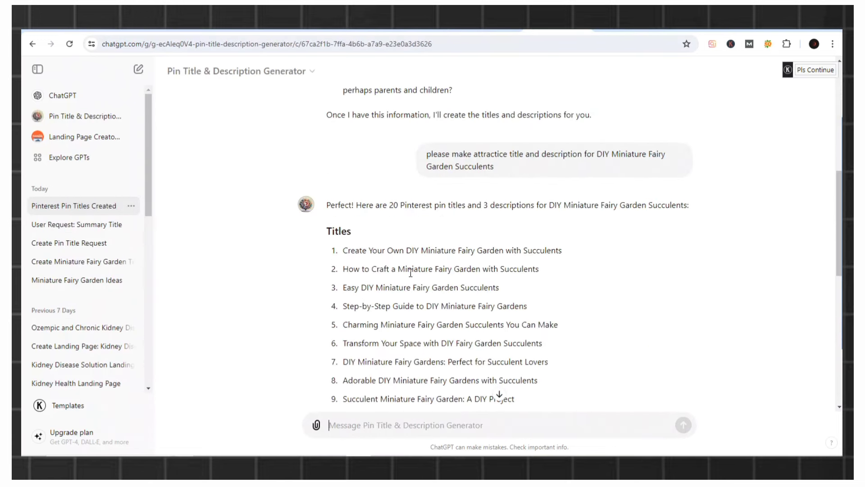
scroll(419, 261, "up", 1)
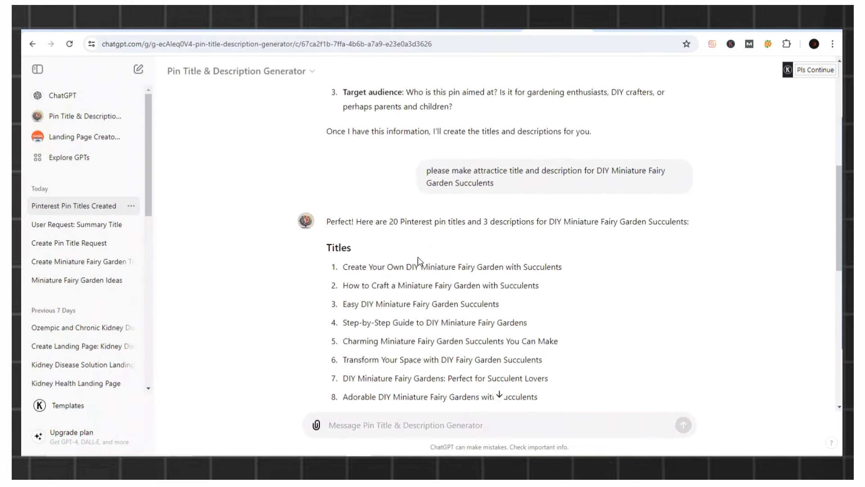
scroll(419, 261, "up", 1)
scroll(419, 259, "down", 3)
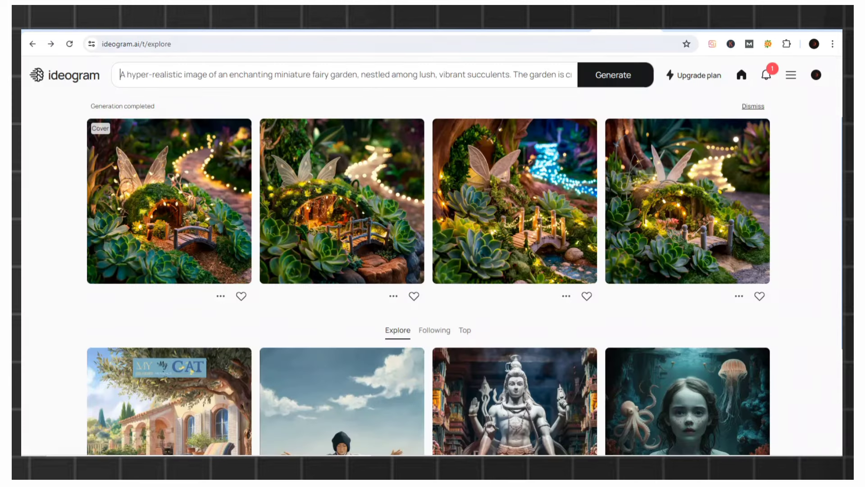
Open the Ideogram image prompt, highlight "miniature fairy garden" in it, and compare it with the pin titles and descriptions in ChatGPT.
left_click(324, 74)
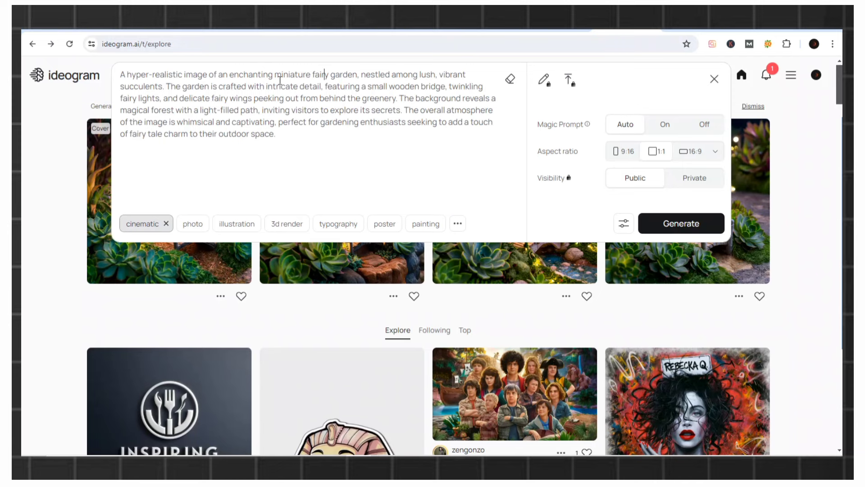
left_click_drag(274, 74, 356, 75)
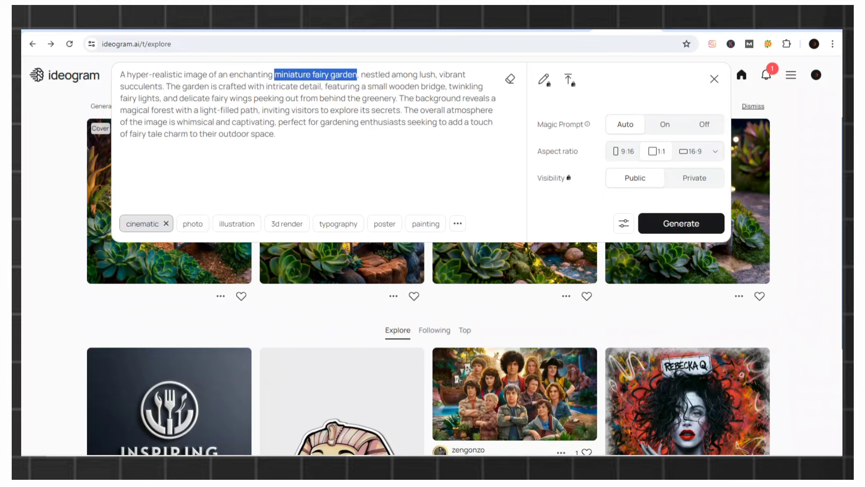
left_click(555, 28)
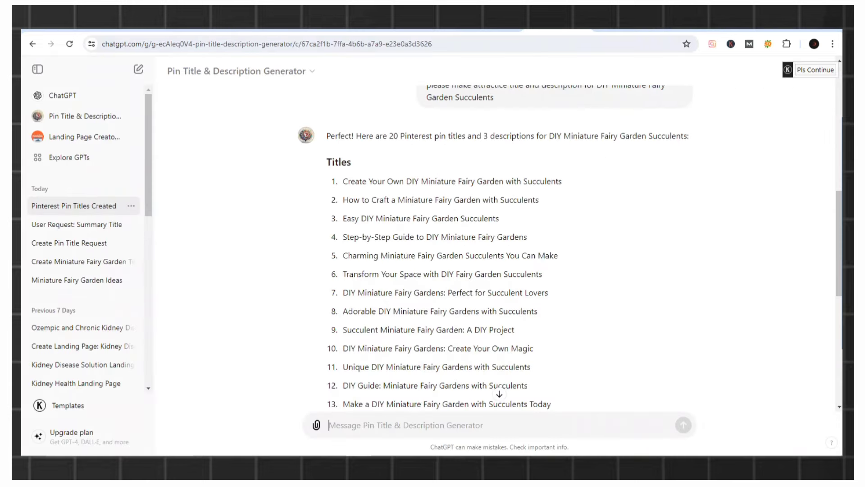
scroll(520, 225, "down", 8)
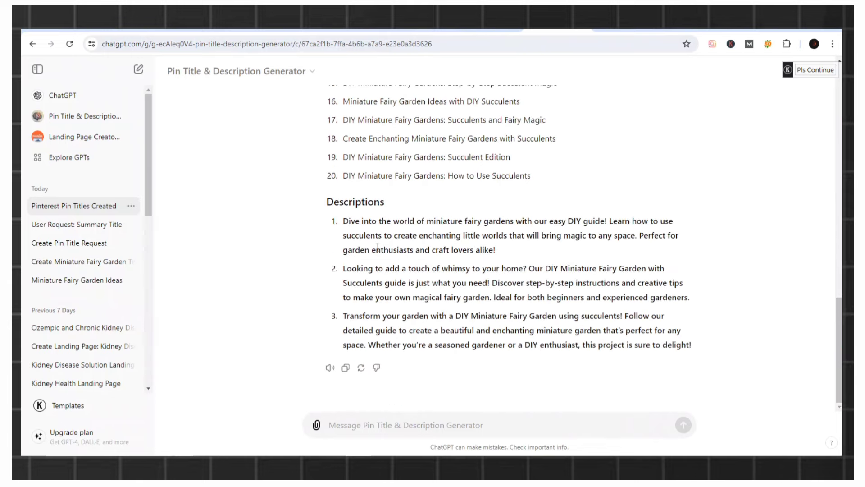
left_click(603, 30)
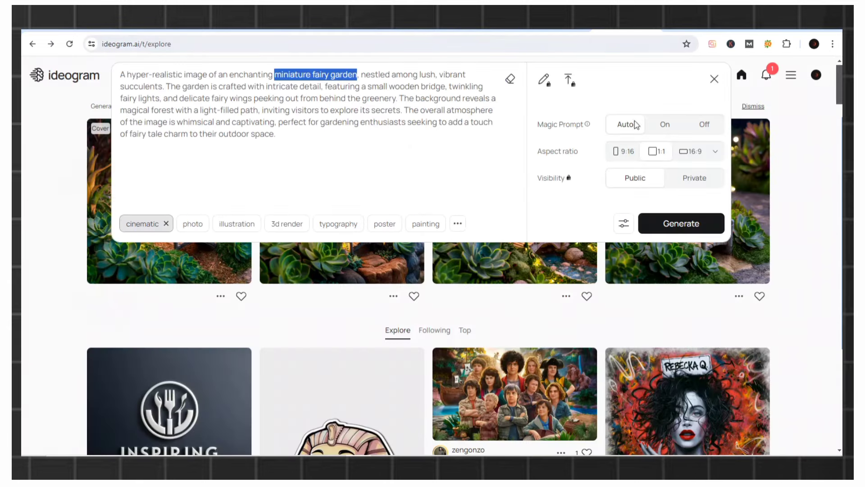
Set the image aspect ratio to 9:16 and generate the fairy garden images.
mouse_move(587, 125)
left_click(616, 154)
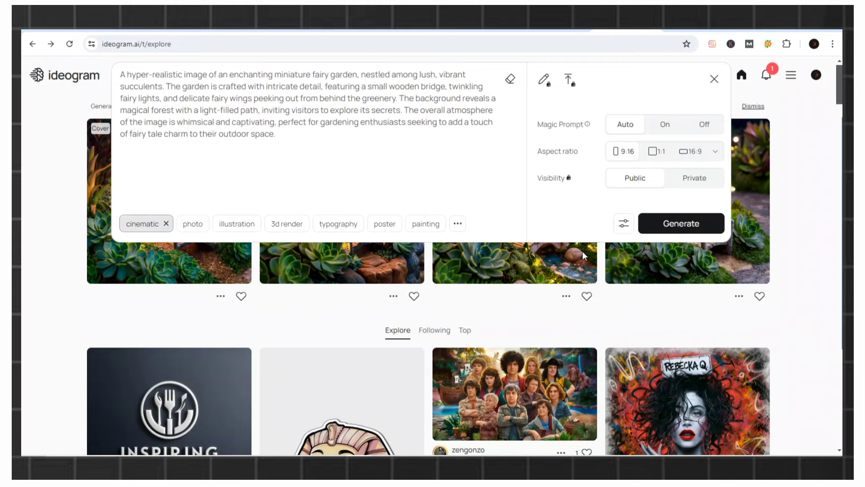
left_click(650, 232)
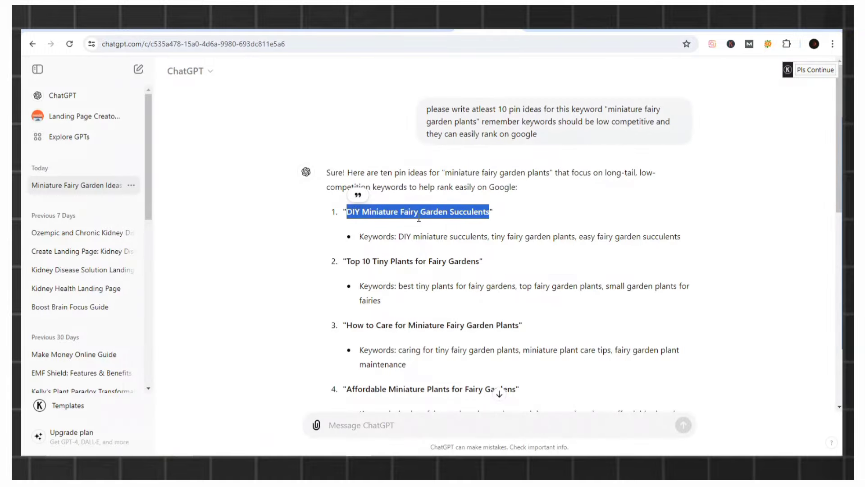
Review the pin idea "Top 10 Tiny Plants for Fairy Gardens" in ChatGPT and look through the generator's titles and descriptions again.
scroll(419, 218, "down", 2)
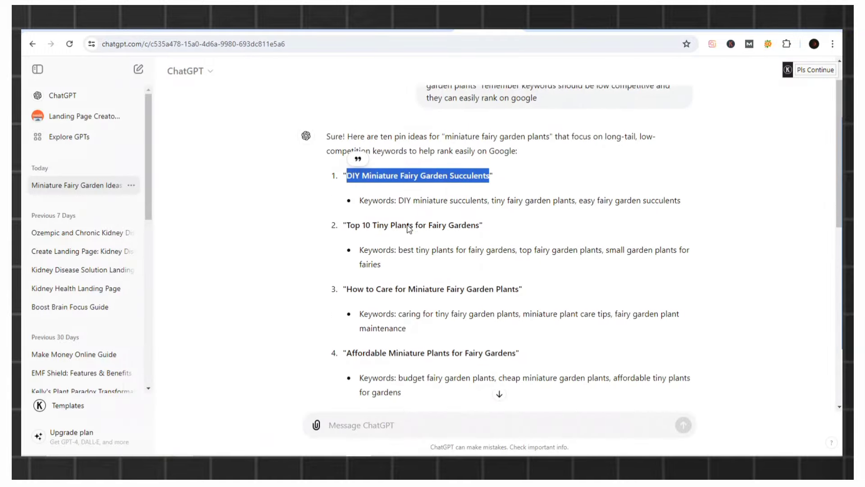
left_click_drag(348, 193, 481, 193)
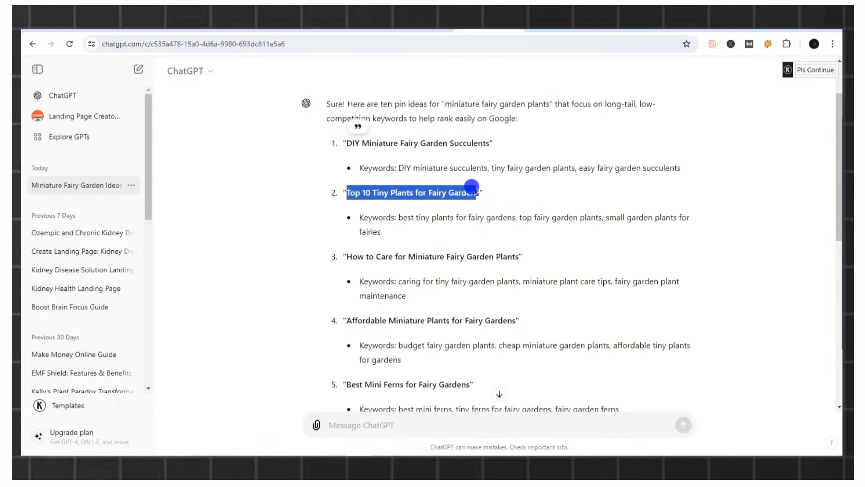
left_click(421, 13)
scroll(552, 152, "up", 15)
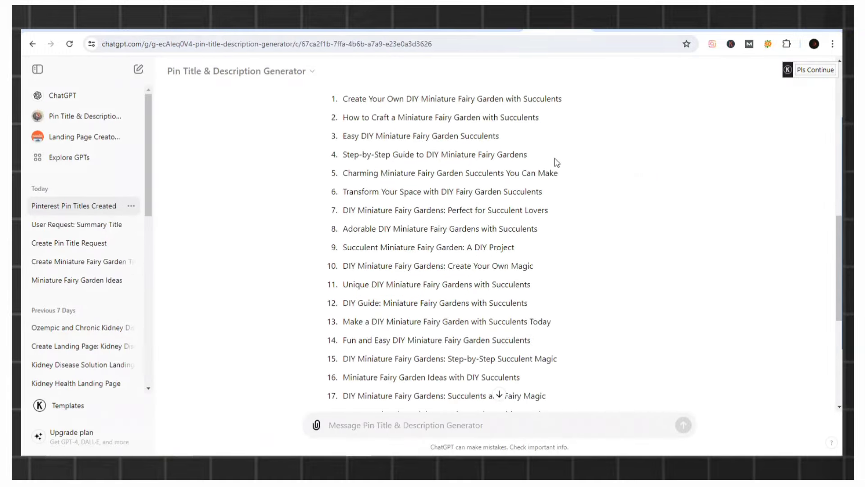
scroll(556, 163, "down", 12)
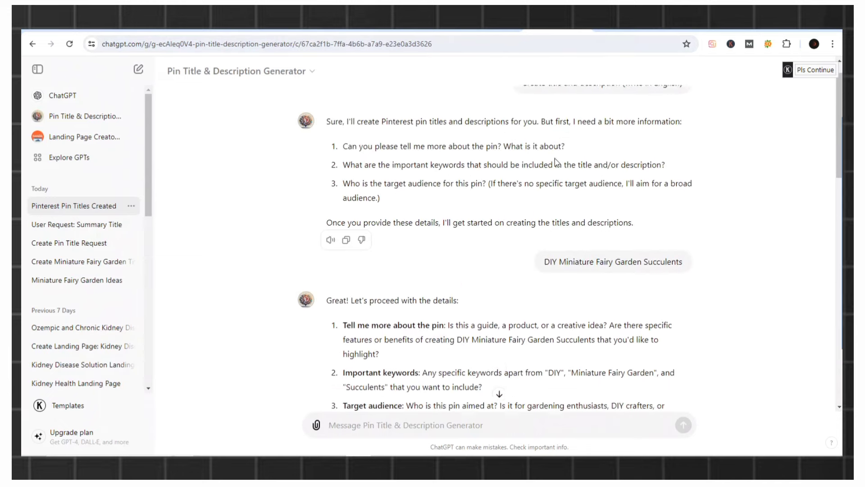
scroll(557, 162, "down", 8)
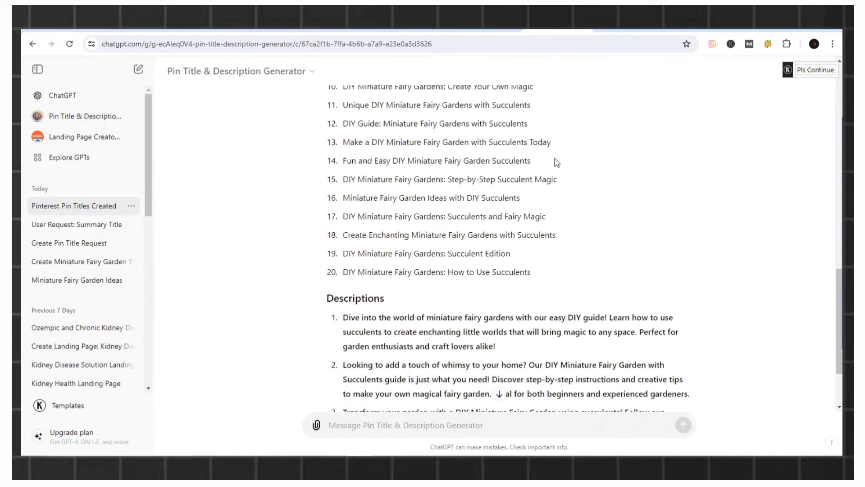
Return to Ideogram, look over the generated vertical fairy garden images and open the options of the second one.
left_click(616, 31)
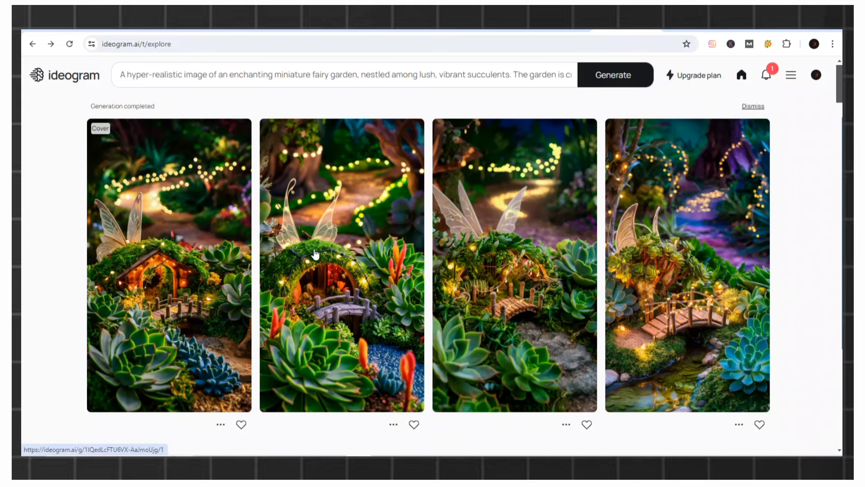
scroll(314, 250, "down", 2)
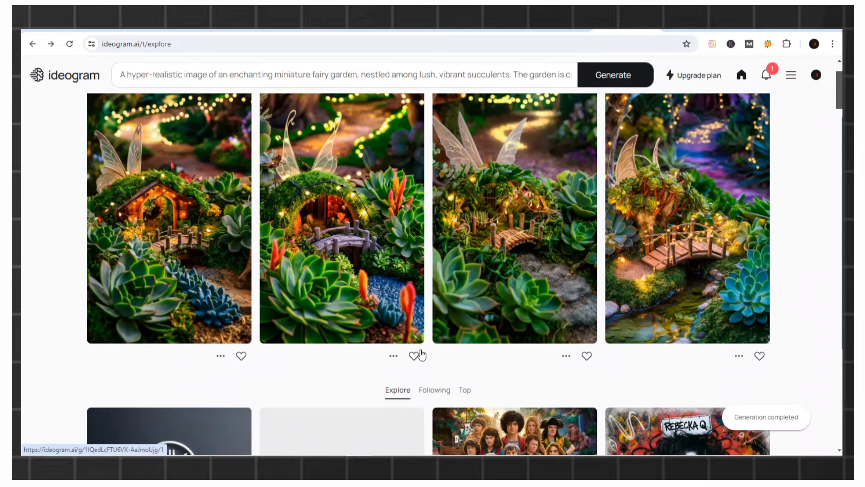
left_click(393, 355)
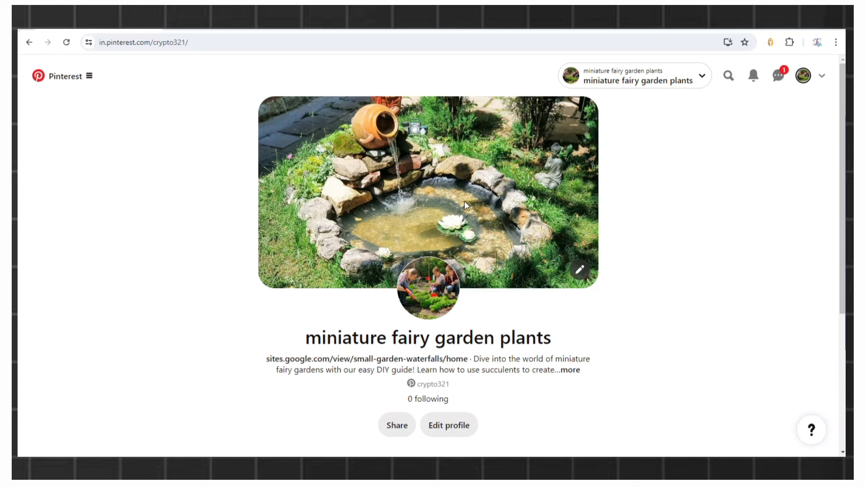
Check the cover editing options on the "miniature fairy garden plants" Pinterest profile and look over the profile page.
left_click(580, 269)
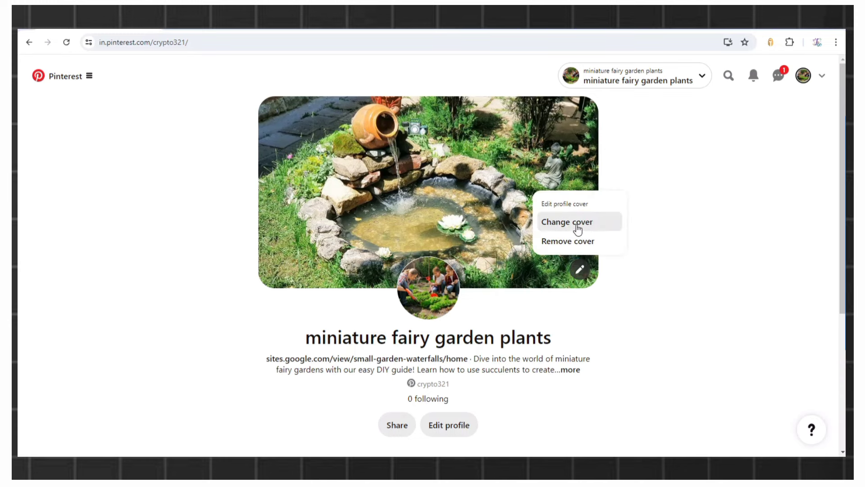
left_click_drag(633, 131, 564, 197)
scroll(515, 182, "down", 3)
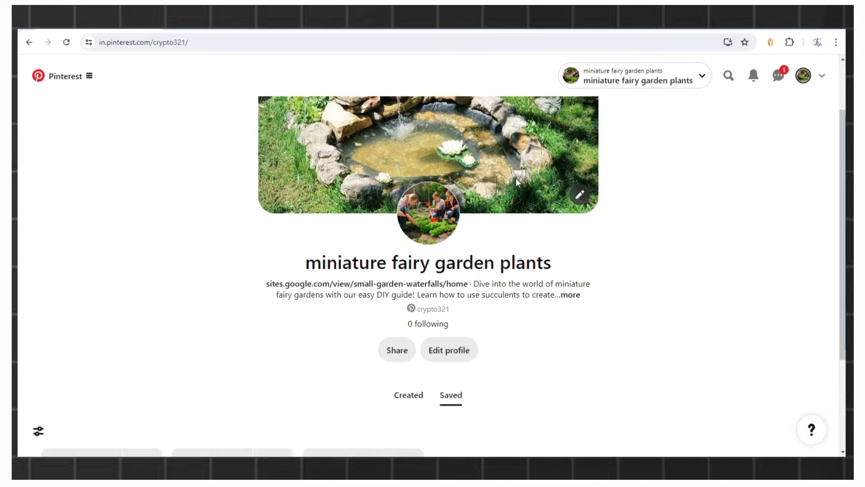
Open the Pinterest profile for editing and check its name, about text and website.
left_click(448, 284)
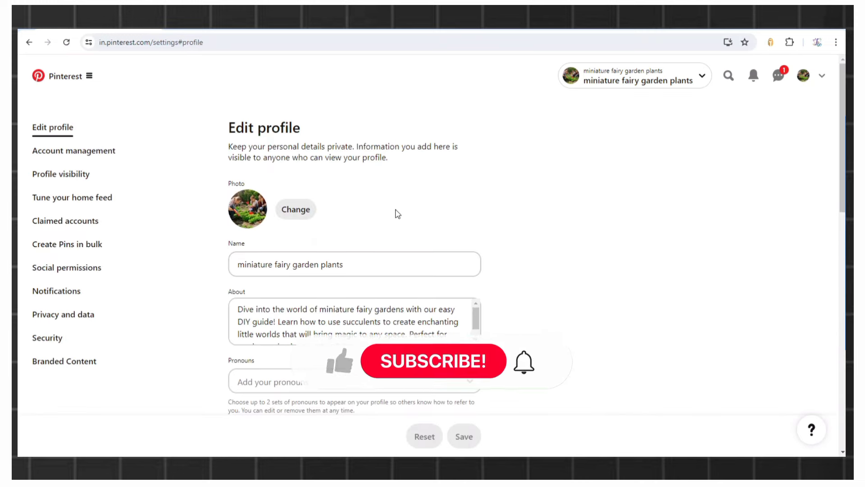
scroll(402, 235, "down", 2)
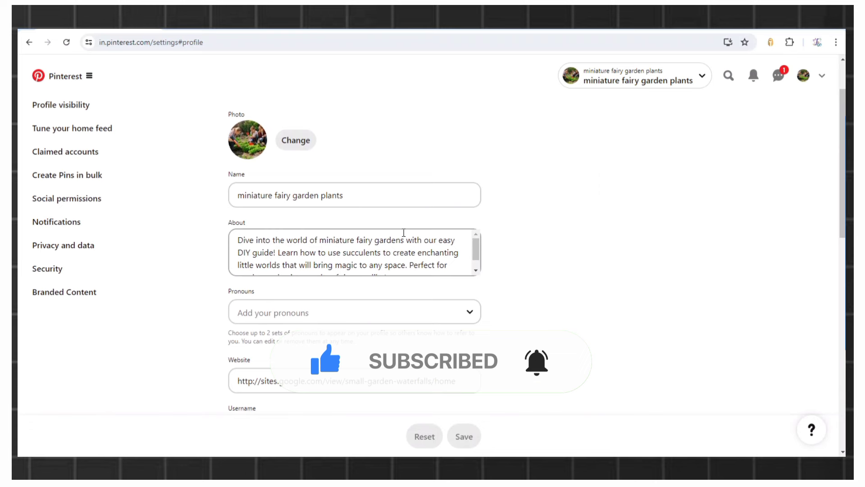
left_click(315, 194)
double_click(307, 195)
left_click(360, 193)
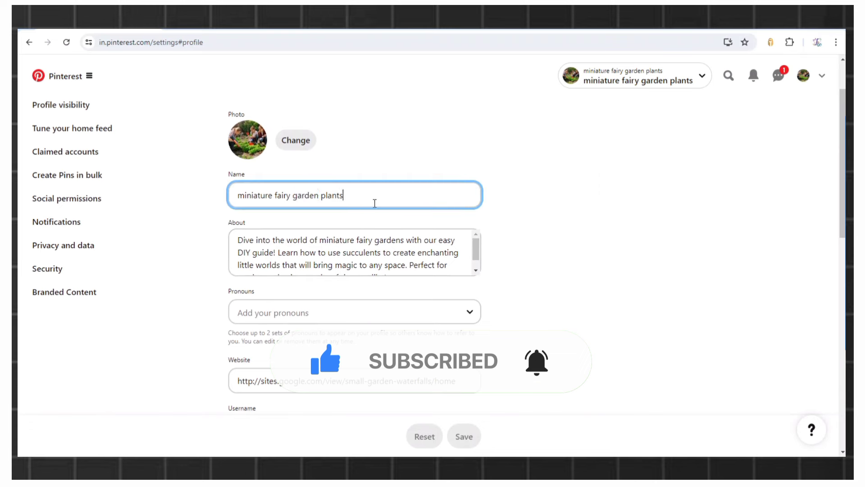
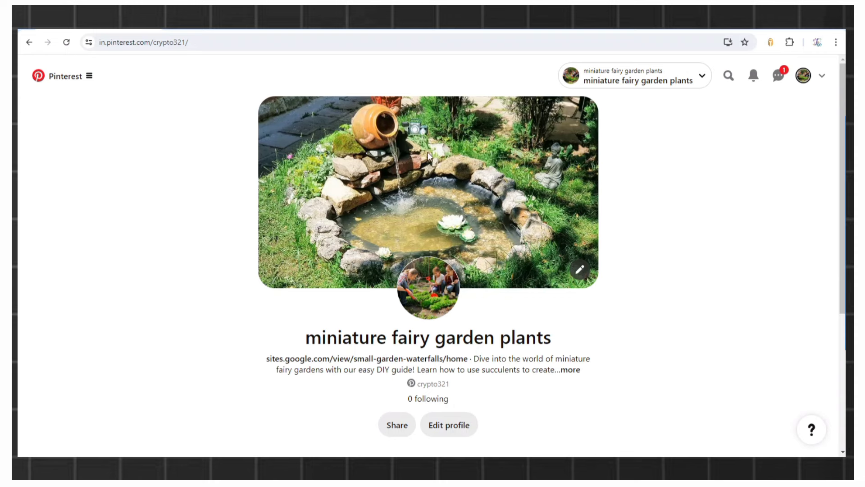
Create a new organic pin and upload the downloaded hyper-realistic miniature fairy garden image from the Downloads folder.
left_click(88, 78)
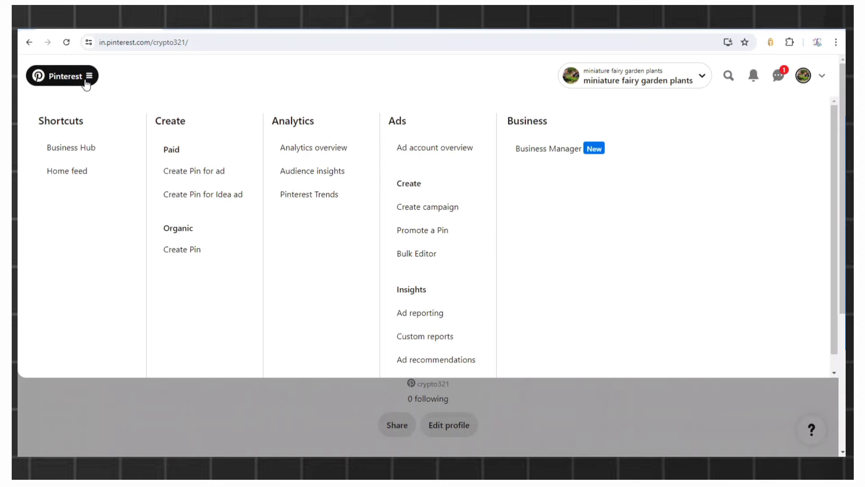
left_click(180, 253)
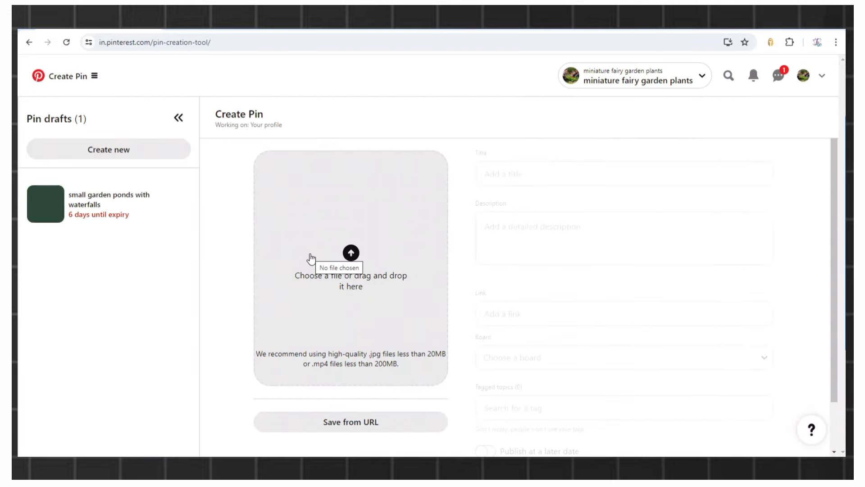
left_click(352, 278)
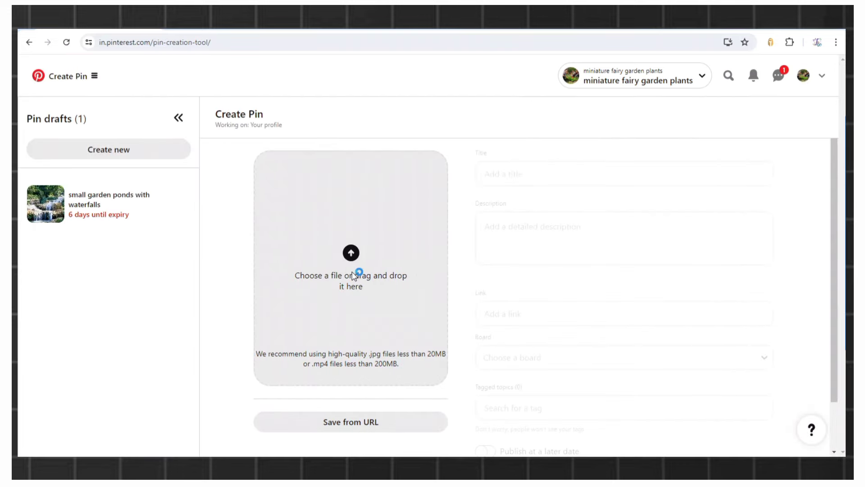
left_click(169, 96)
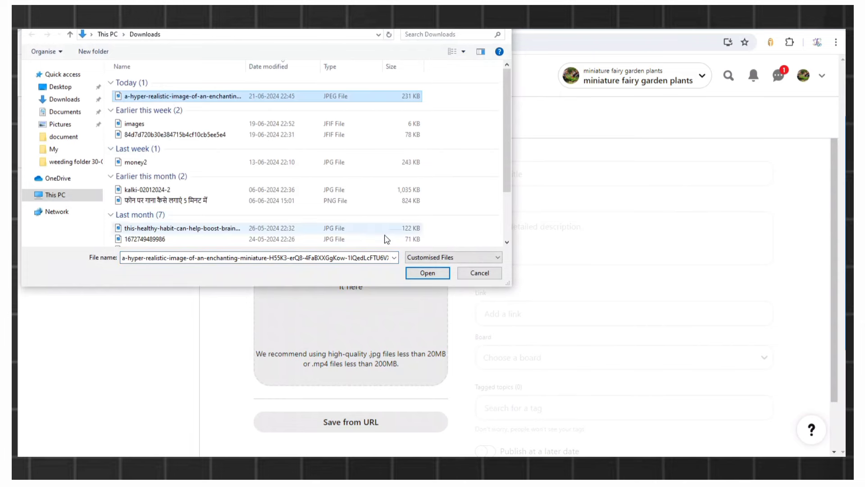
left_click(416, 272)
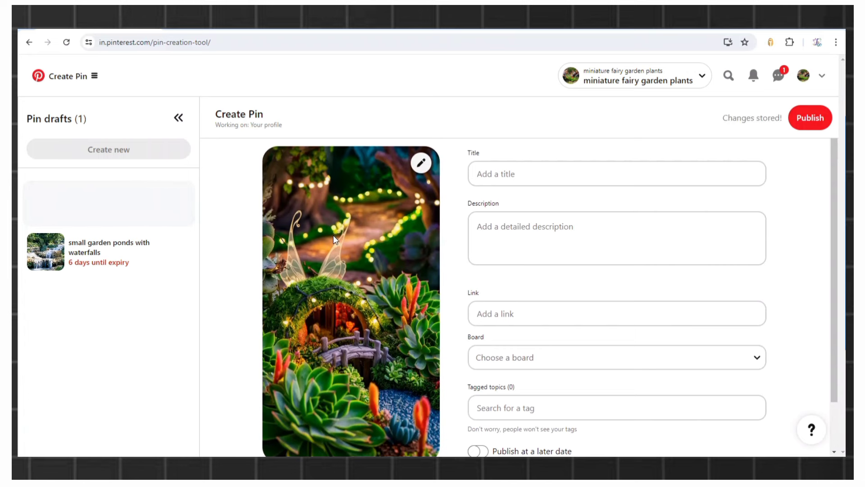
scroll(379, 294, "down", 1)
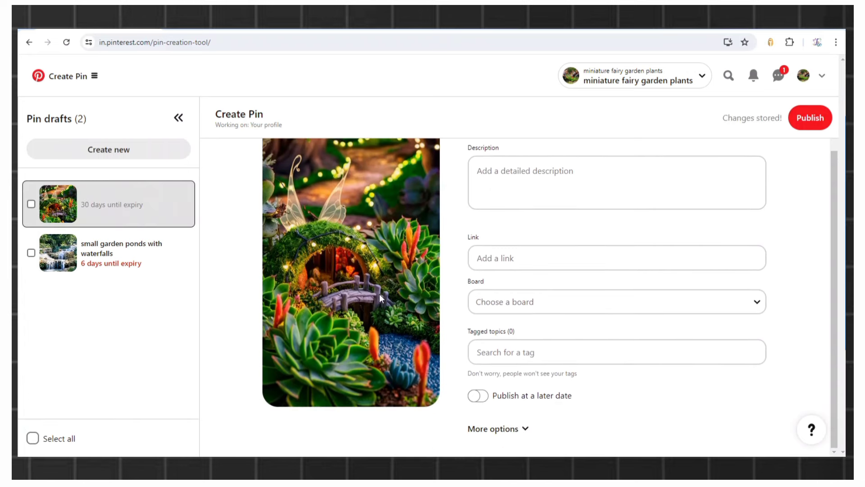
scroll(380, 294, "up", 1)
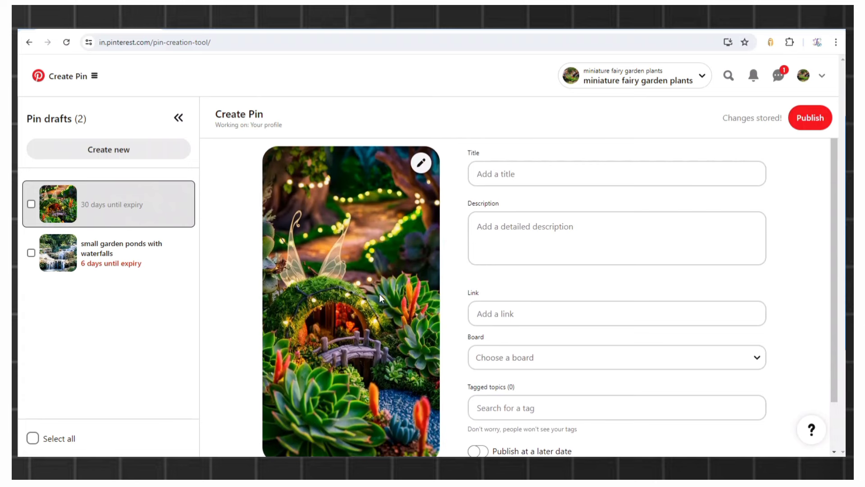
Copy the title "Create Your Own DIY Miniature Fairy Garden with Succulents" from the ChatGPT pin title generator into the pin's title.
left_click(517, 175)
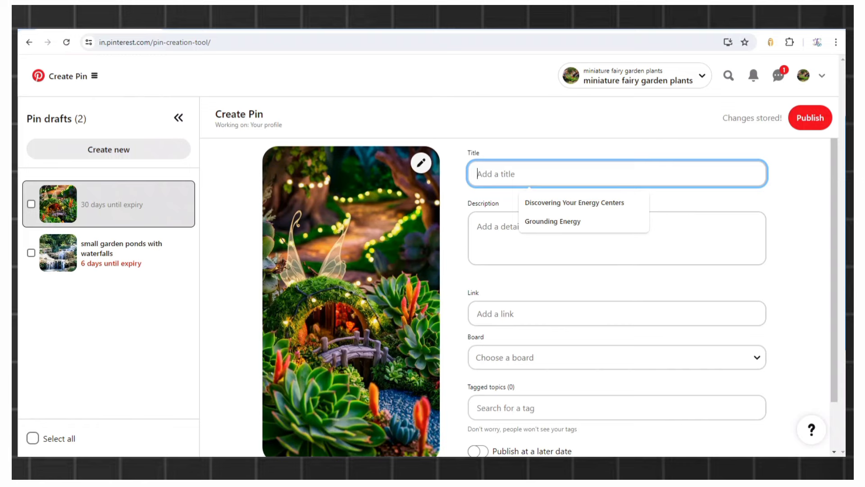
key("alt+Tab")
scroll(500, 177, "up", 5)
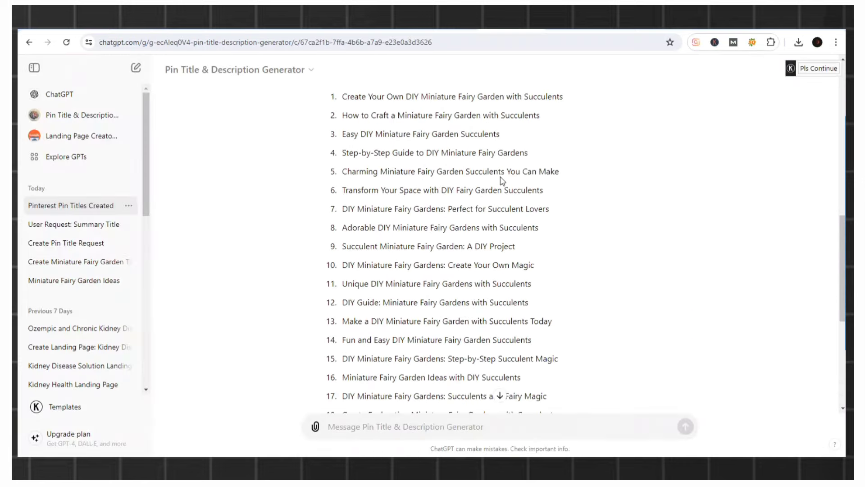
scroll(500, 177, "up", 3)
double_click(343, 235)
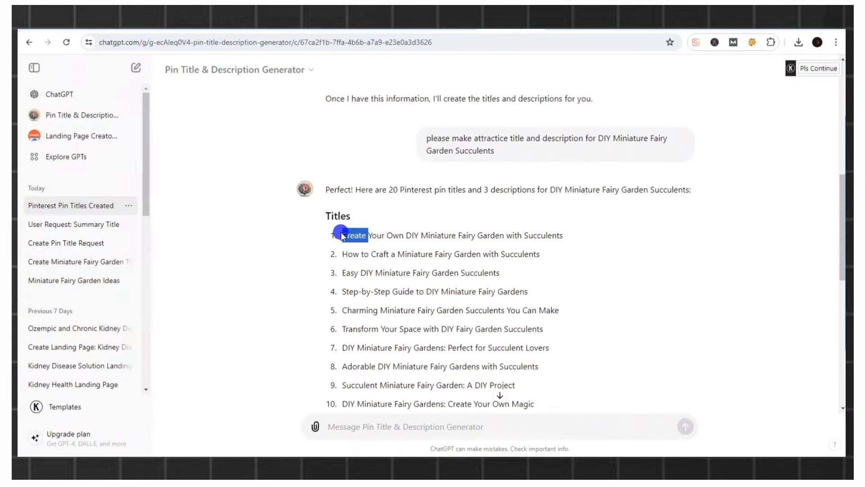
left_click_drag(343, 235, 576, 238)
key("ctrl+c")
left_click(576, 238)
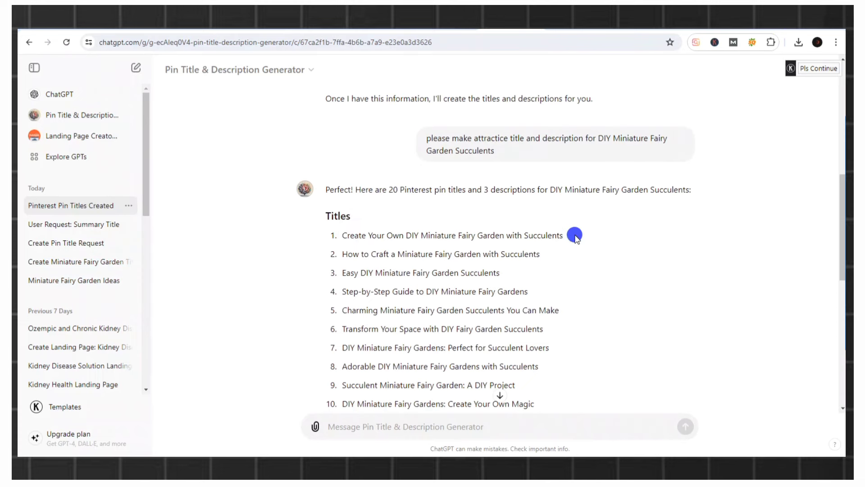
key("alt+Tab")
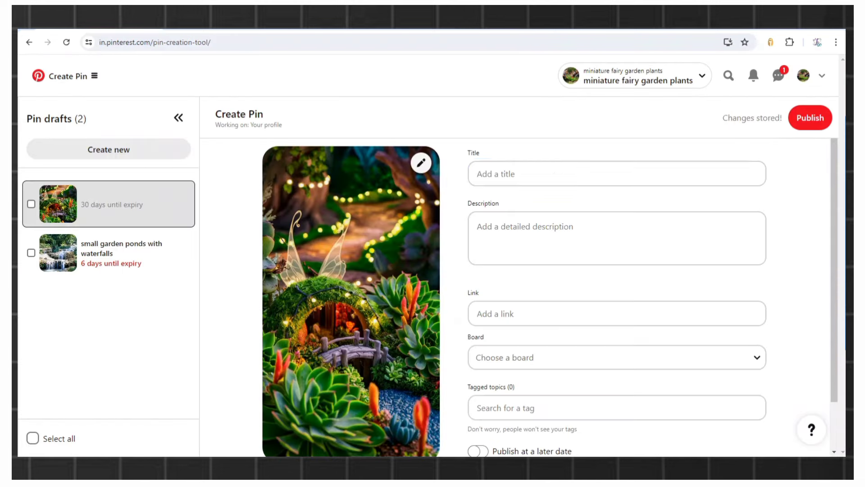
key("ctrl+v")
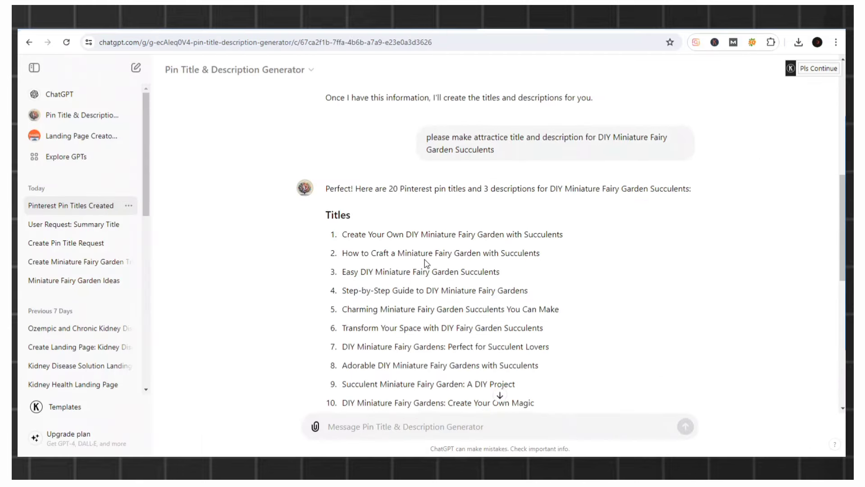
scroll(426, 264, "down", 8)
scroll(426, 264, "down", 3)
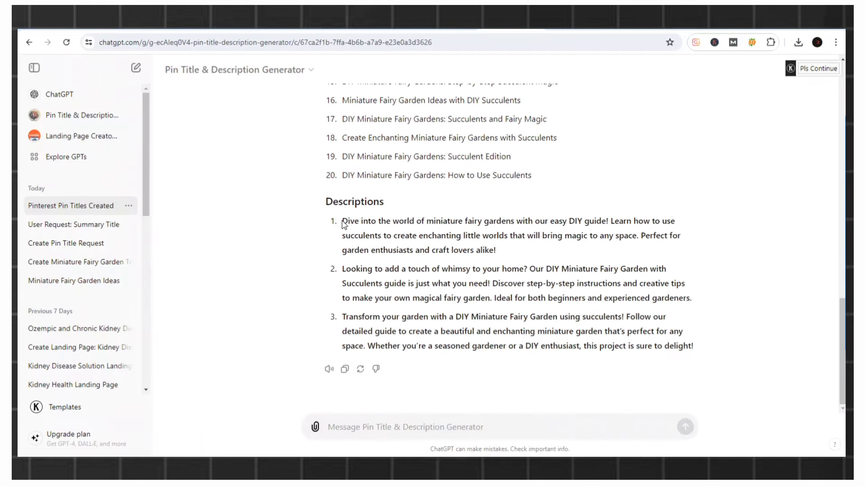
left_click_drag(343, 221, 512, 250)
key("ctrl+c")
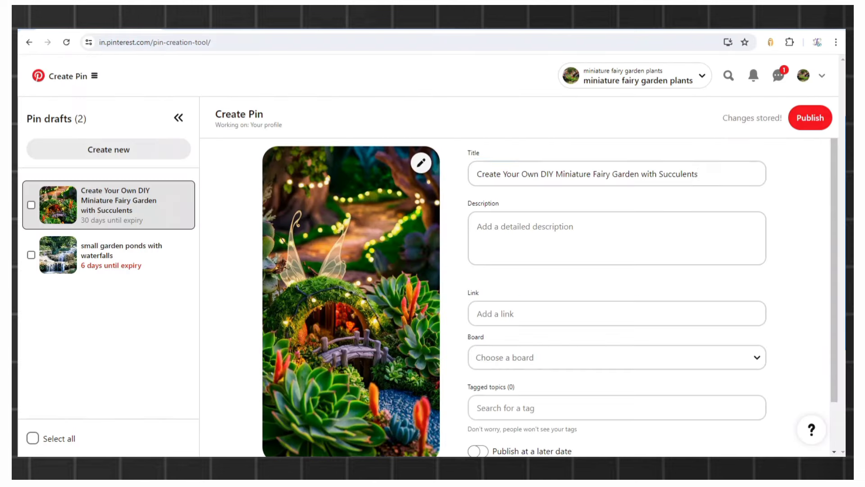
key("alt+Tab")
left_click(488, 237)
key("ctrl+v")
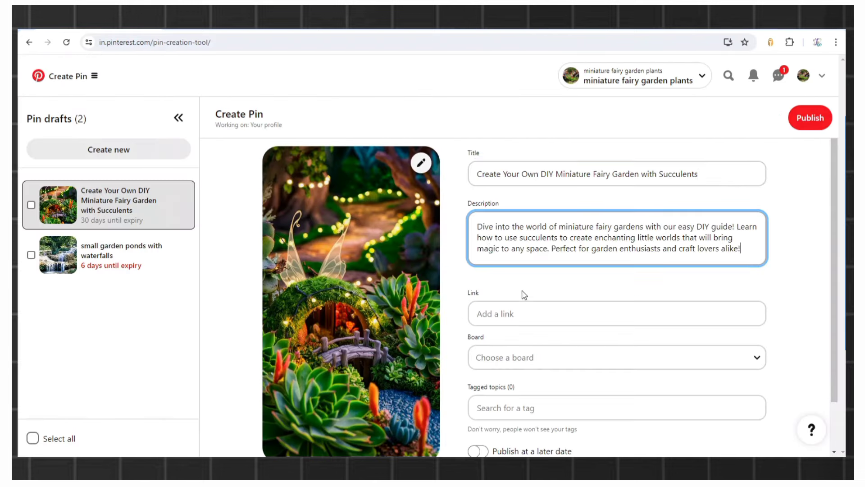
left_click(499, 307)
type("https://sites.google.com/view/call-of-destinyr/home")
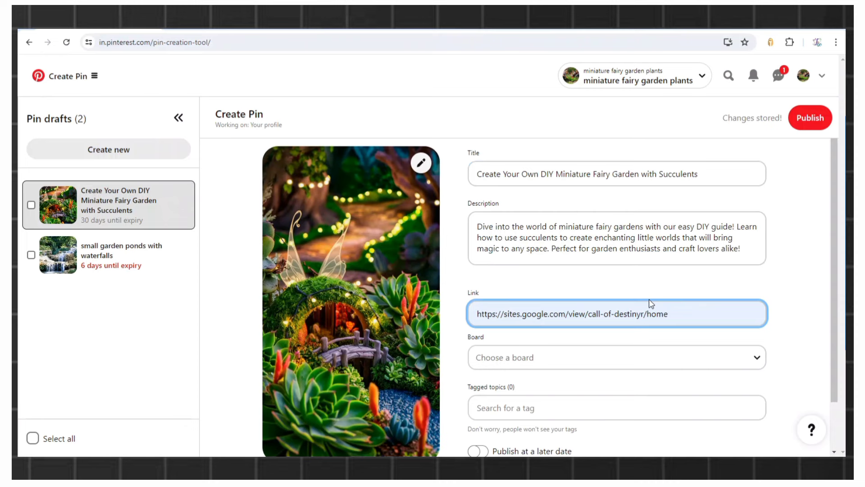
Create a non-secret board for the pin, named with the ChatGPT prompt's keyword "miniature fairy garden plants".
scroll(708, 319, "down", 2)
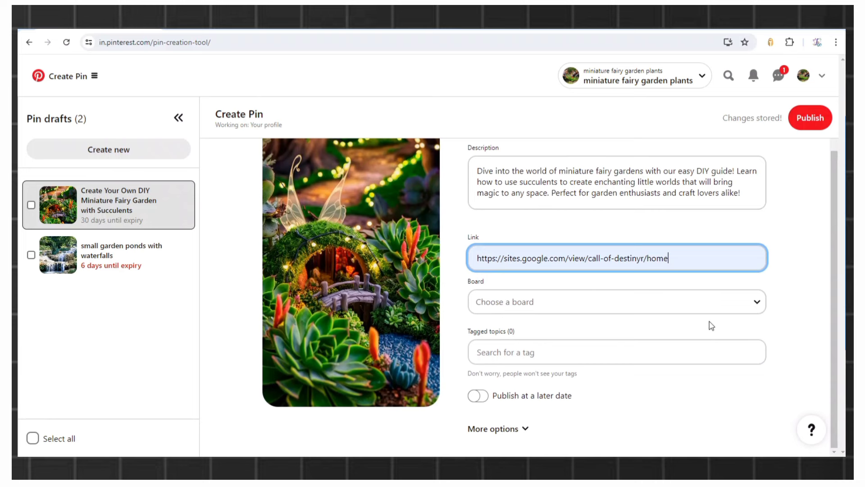
left_click(600, 309)
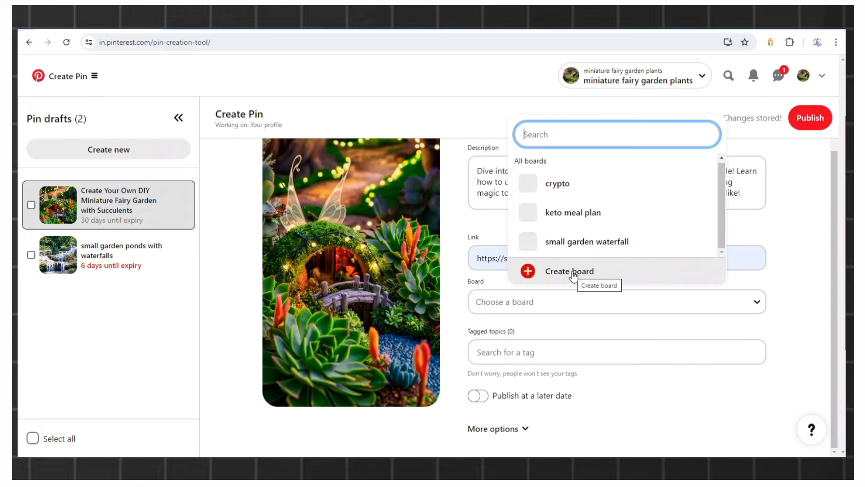
left_click(571, 272)
left_click(409, 245)
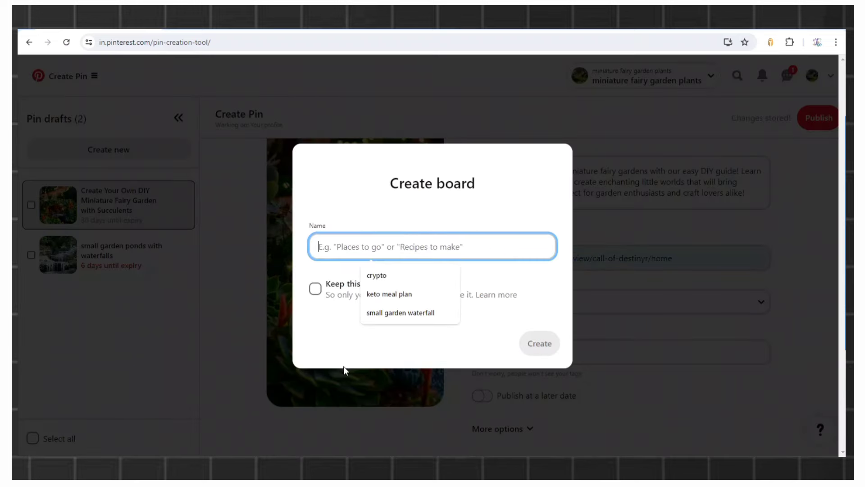
key("alt+Tab")
scroll(461, 173, "up", 5)
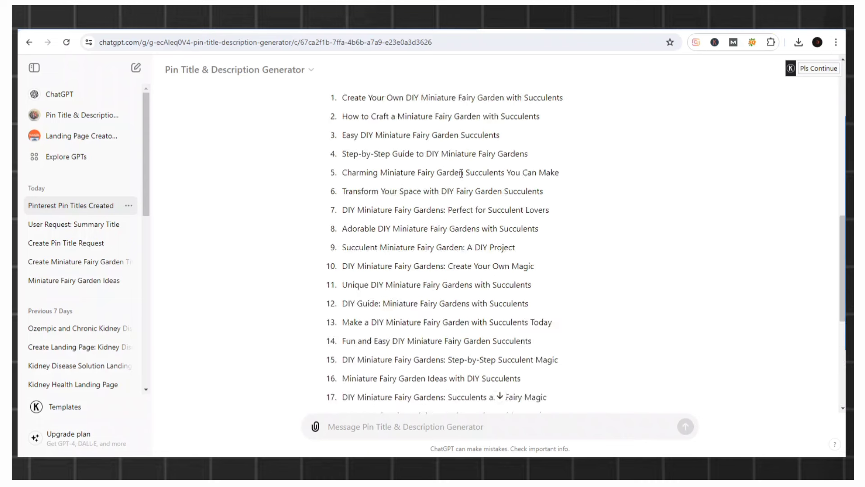
scroll(461, 173, "up", 10)
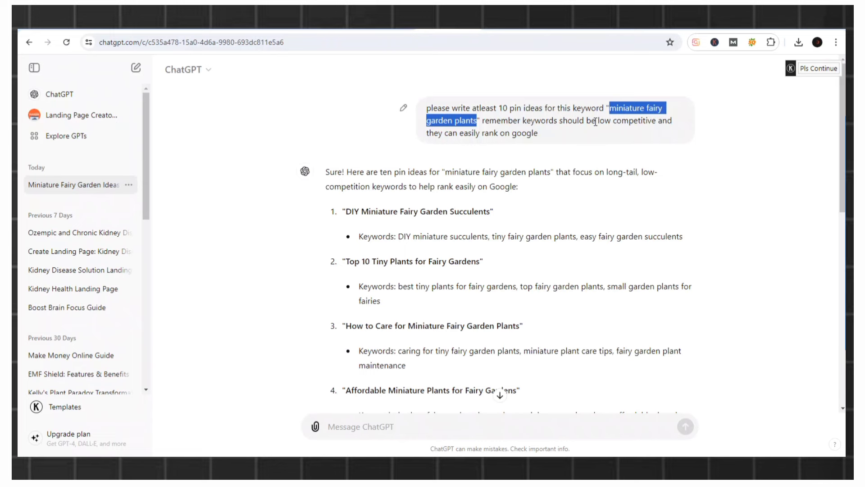
key("alt+Tab")
type("miniature fairy garden plants")
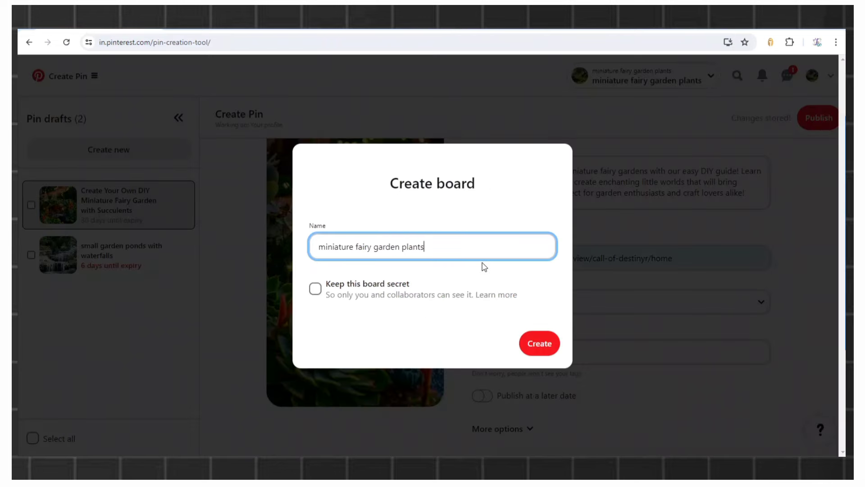
left_click(544, 344)
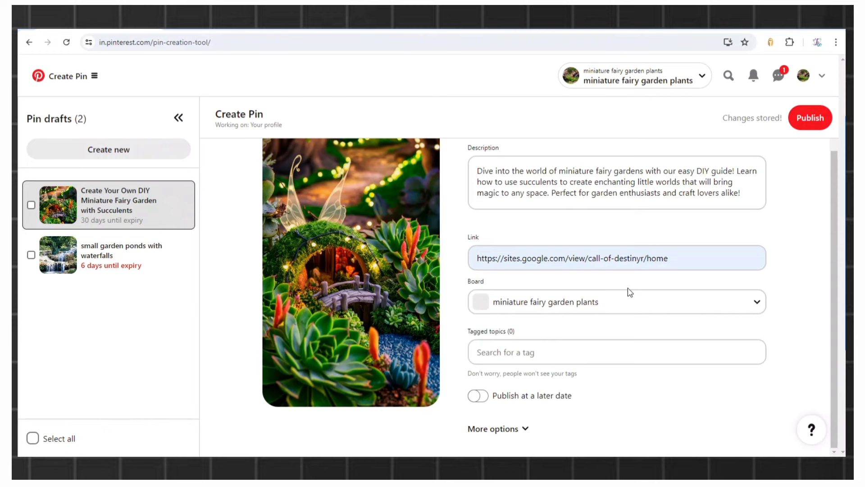
Tag the pin with the topics "garden ideas" and "garden party" and look over the completed pin details.
left_click(496, 351)
type("g")
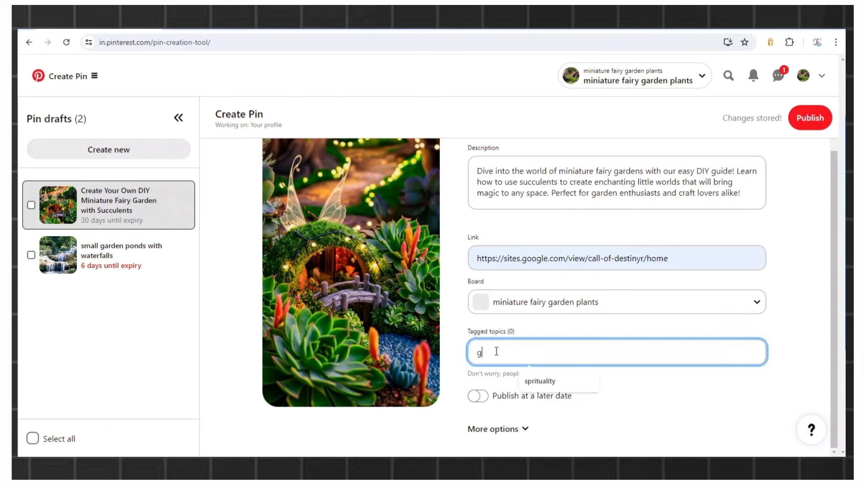
type("ard")
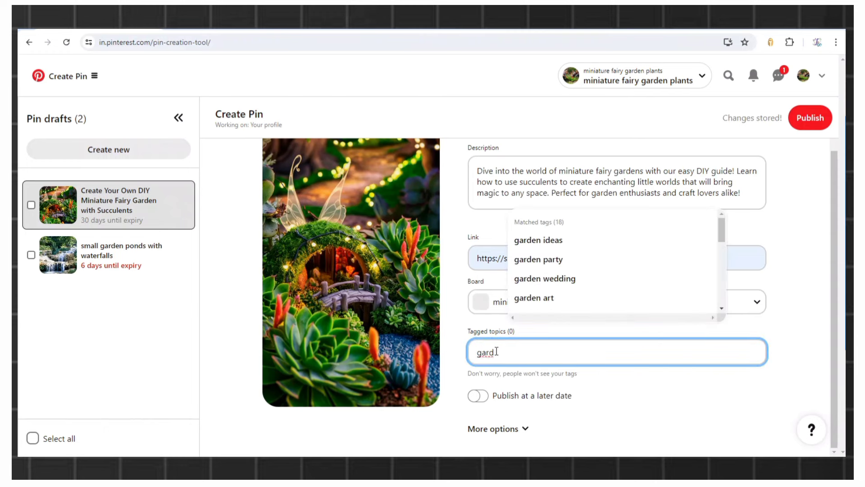
left_click(534, 240)
left_click(534, 347)
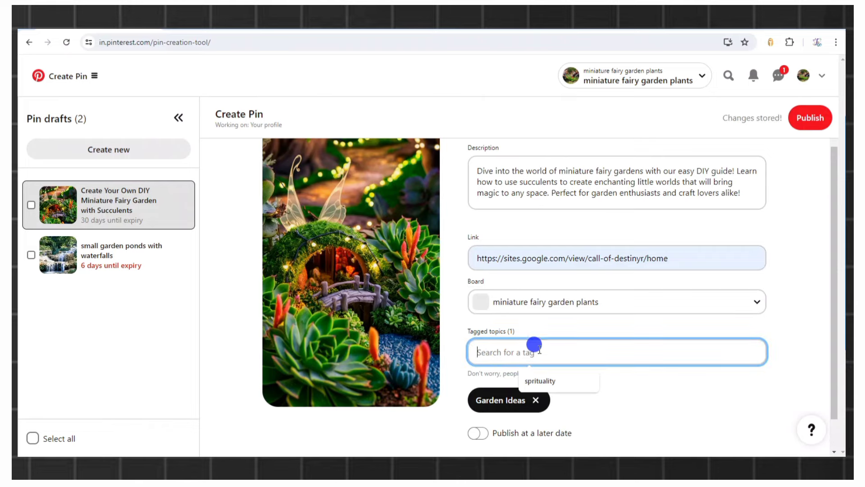
type("gard")
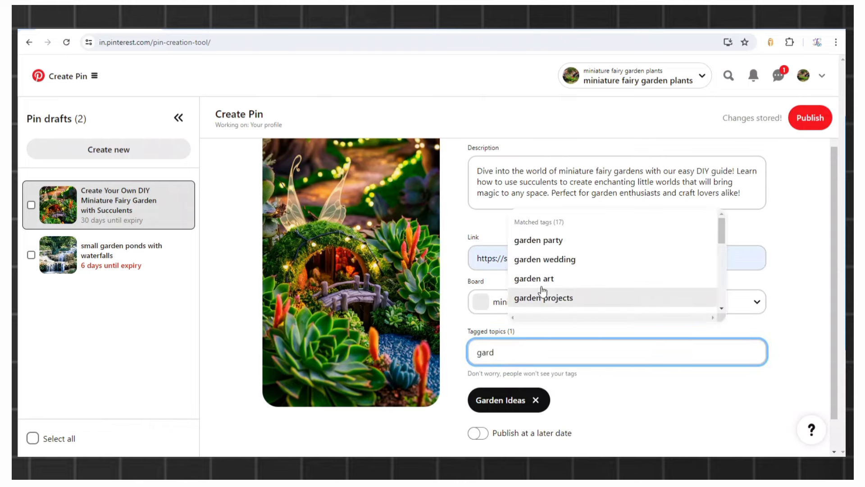
left_click(539, 239)
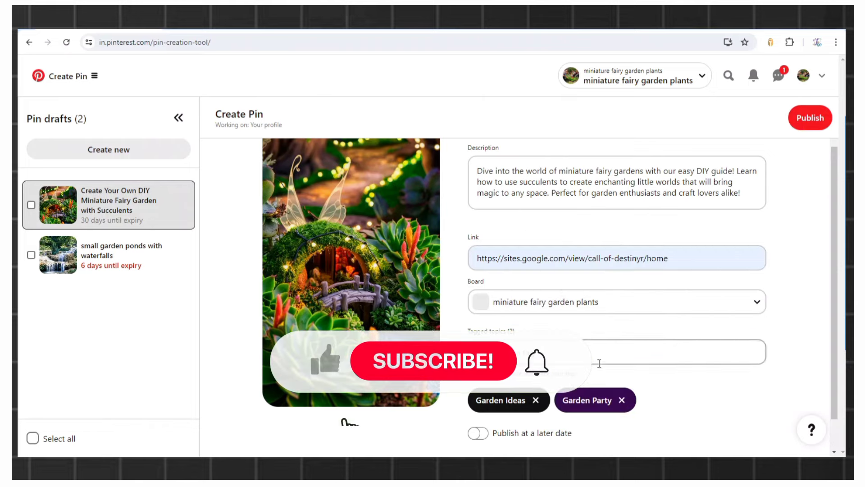
scroll(599, 363, "down", 1)
scroll(599, 363, "up", 3)
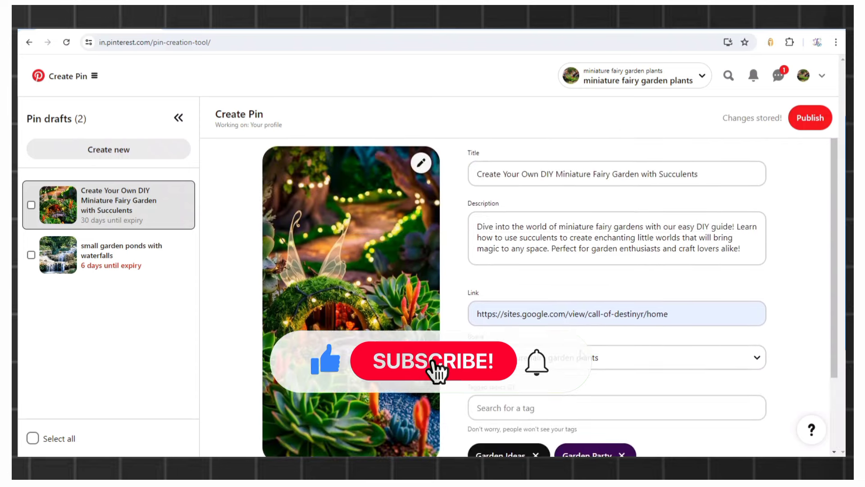